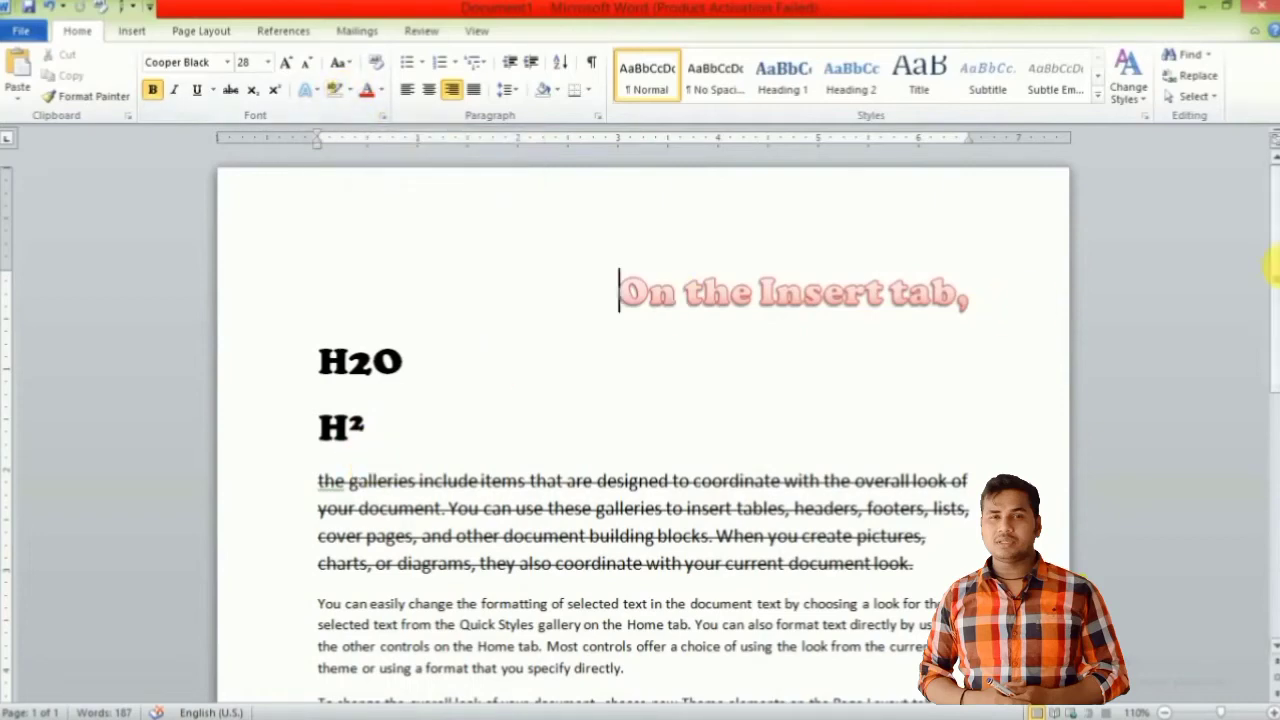
# Highlight the phrase 'change the formatting' in the second paragraph in yellow.
pyautogui.scroll(-3, 1275, 268)
pyautogui.scroll(-2, 1275, 268)
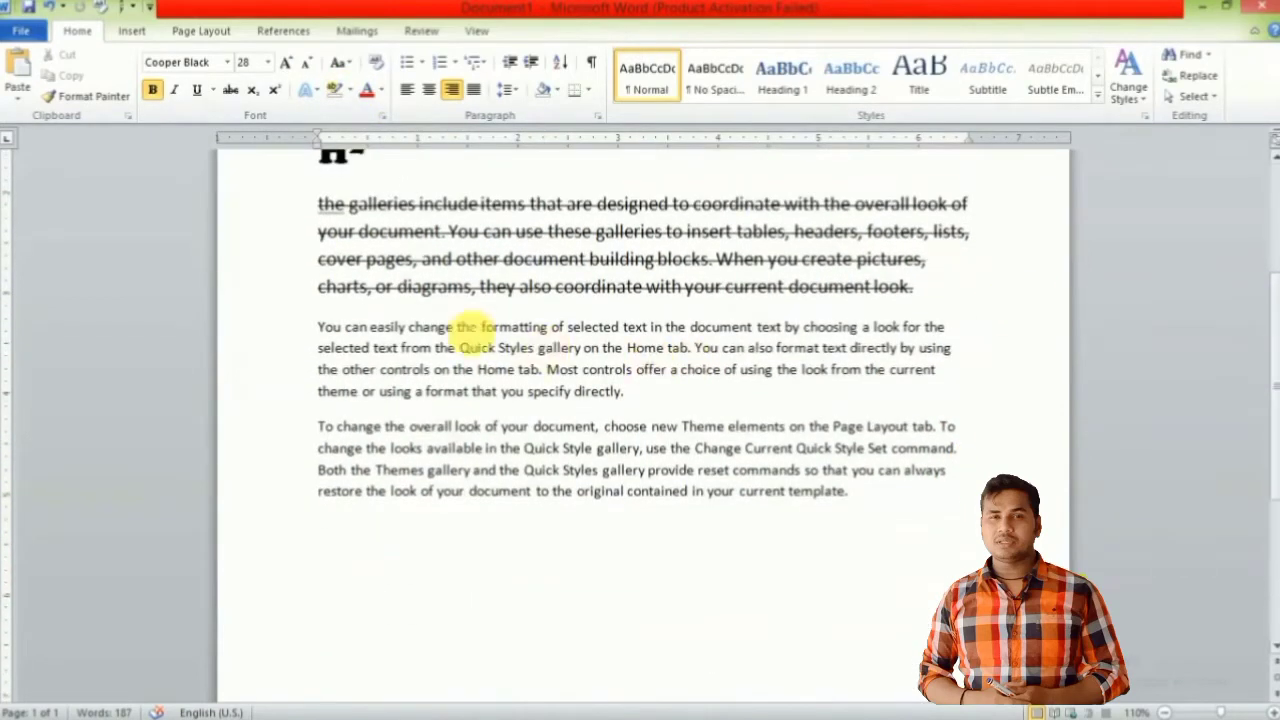
pyautogui.moveTo(408, 328)
pyautogui.mouseDown()
pyautogui.moveTo(512, 330)
pyautogui.moveTo(488, 338)
pyautogui.mouseUp()
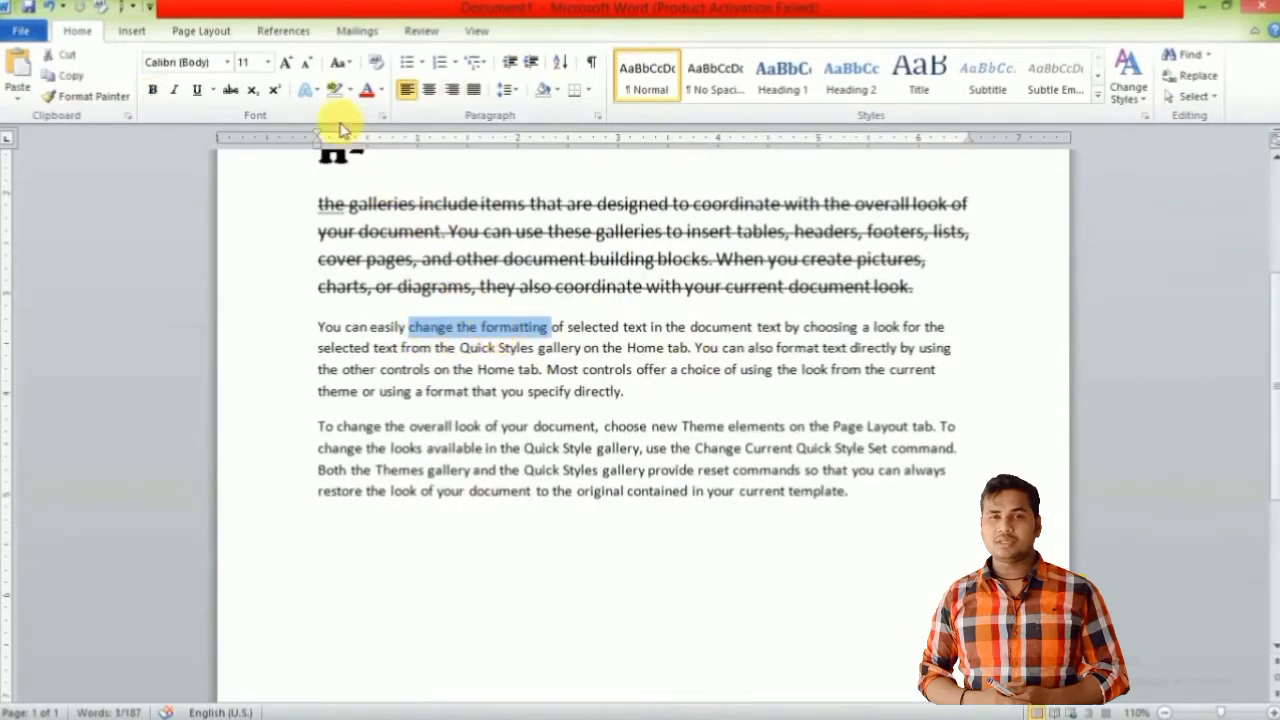
pyautogui.click(352, 96)
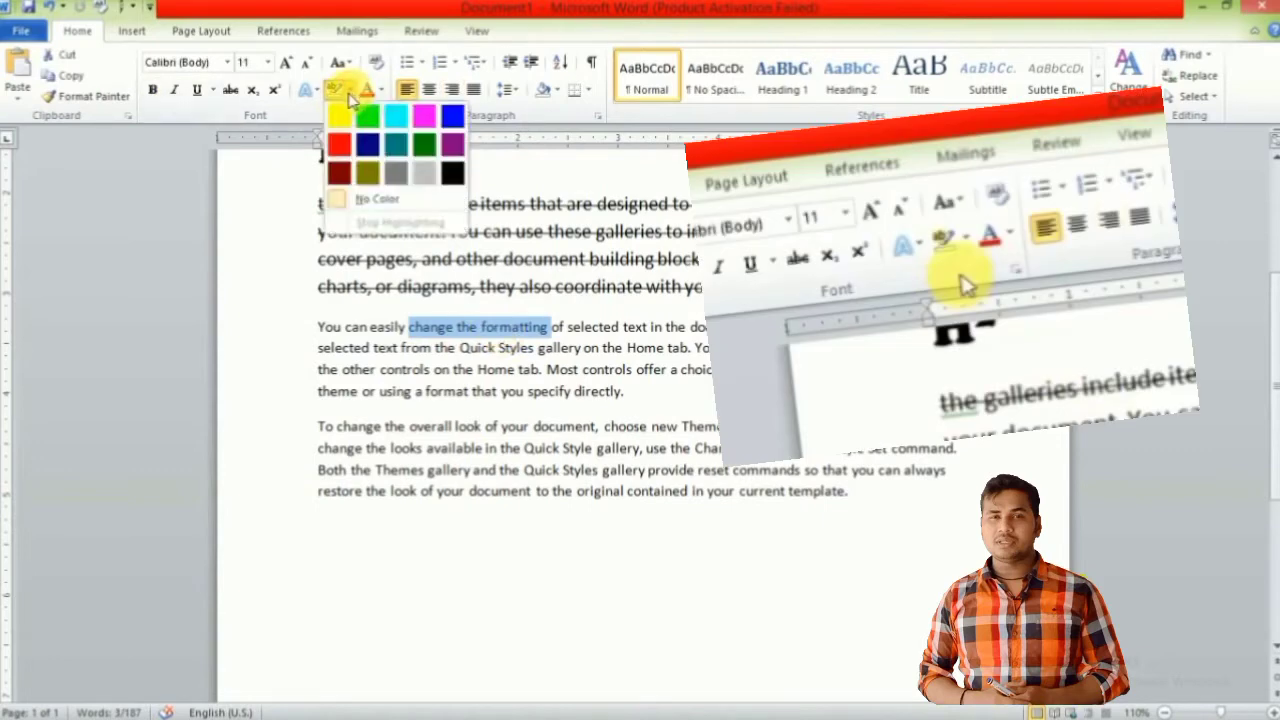
pyautogui.click(346, 118)
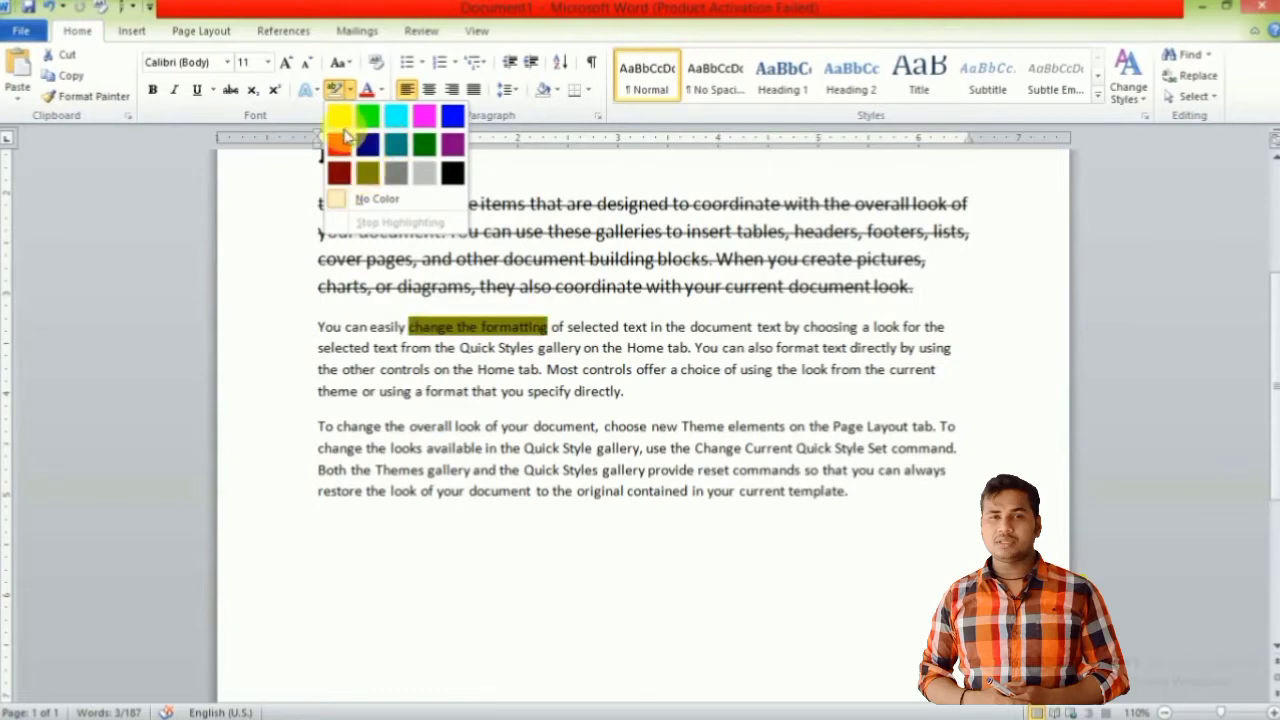
pyautogui.click(341, 120)
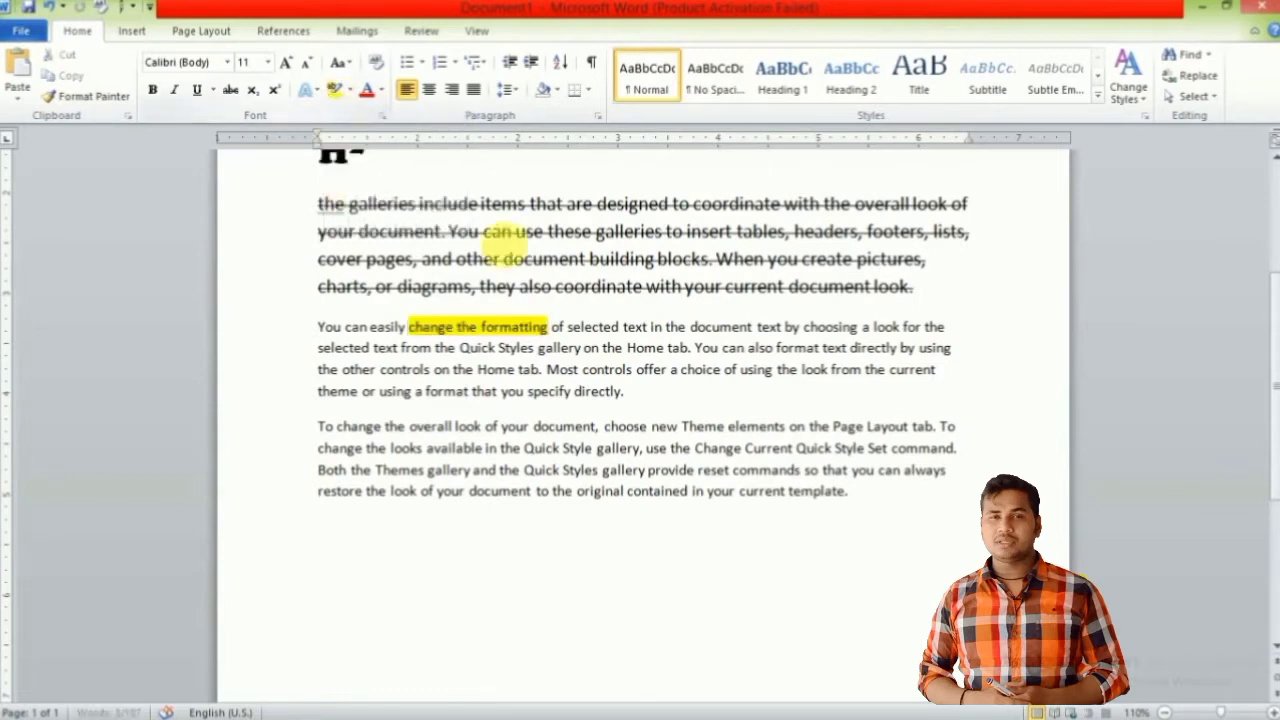
# Highlight the word 'controls' in yellow, leaving the font colour unchanged.
pyautogui.doubleClick(404, 369)
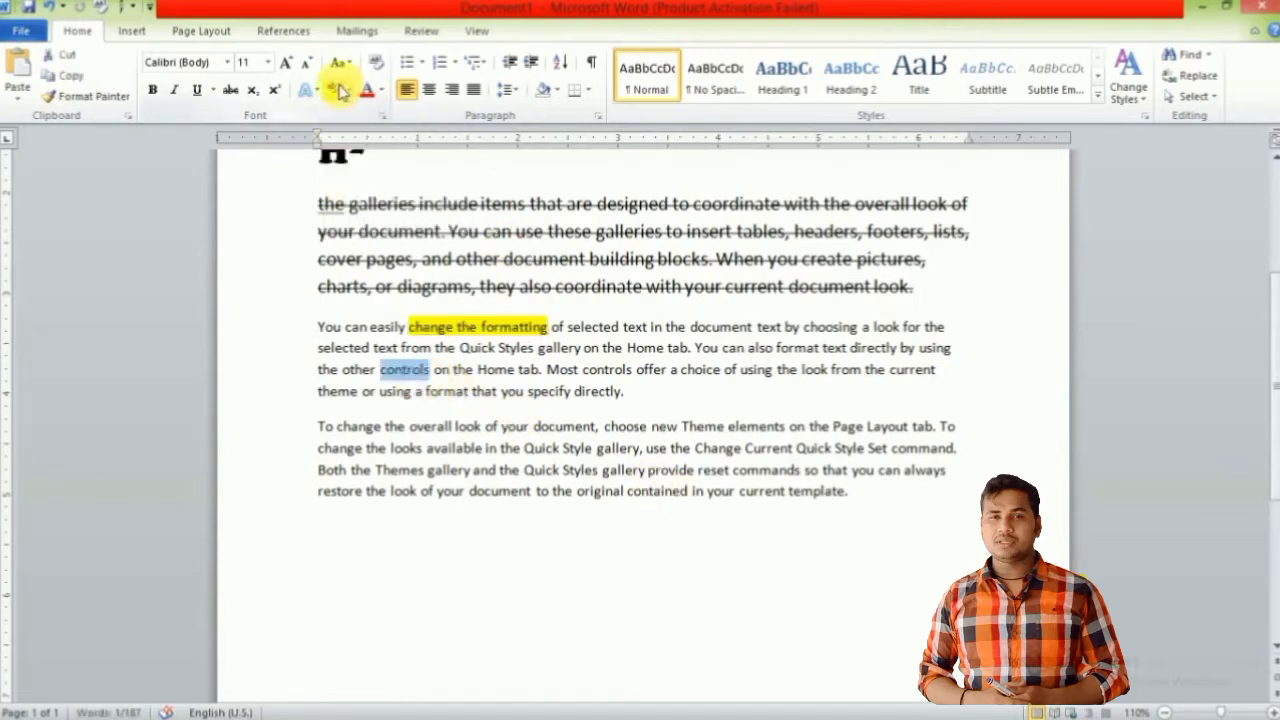
pyautogui.click(341, 91)
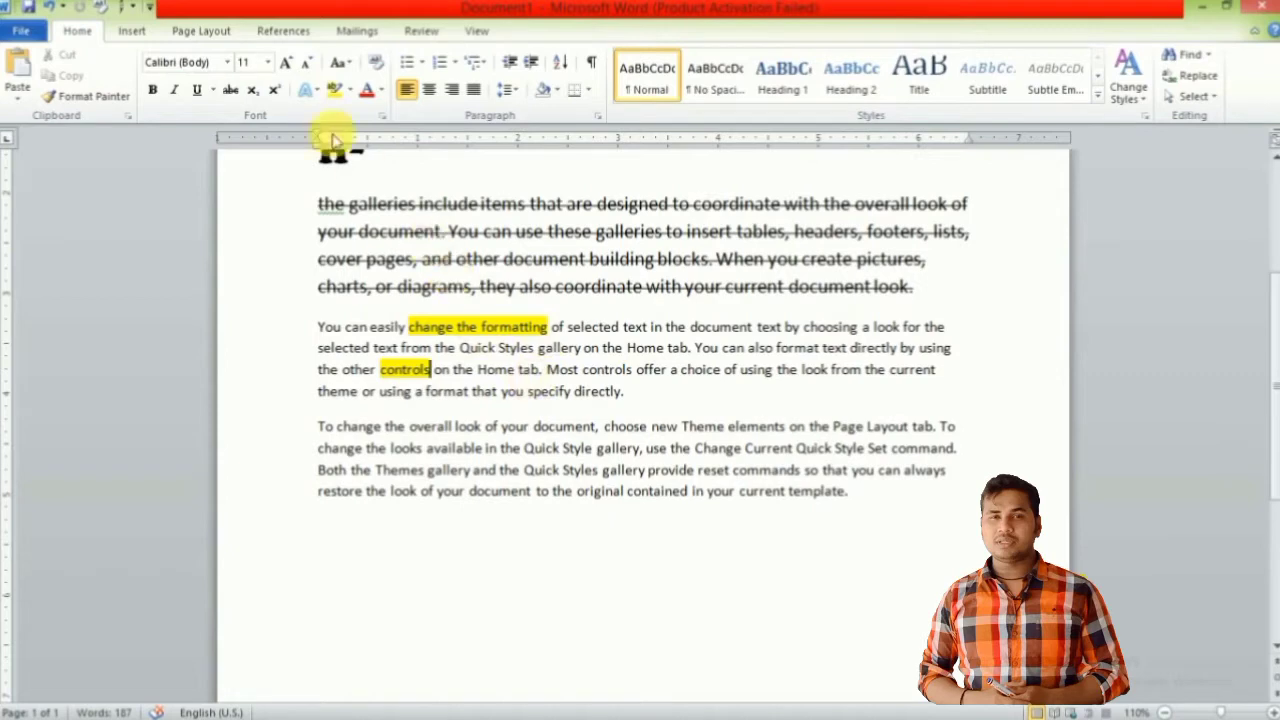
pyautogui.click(380, 93)
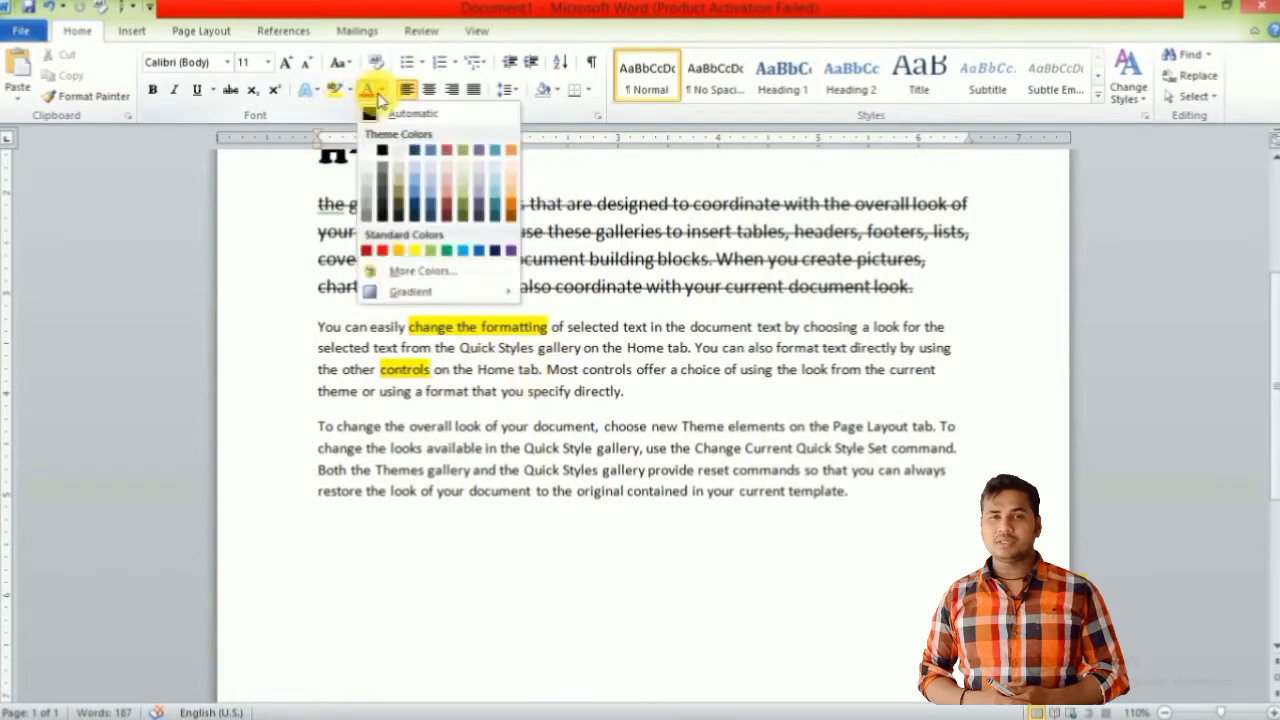
pyautogui.press('Escape')
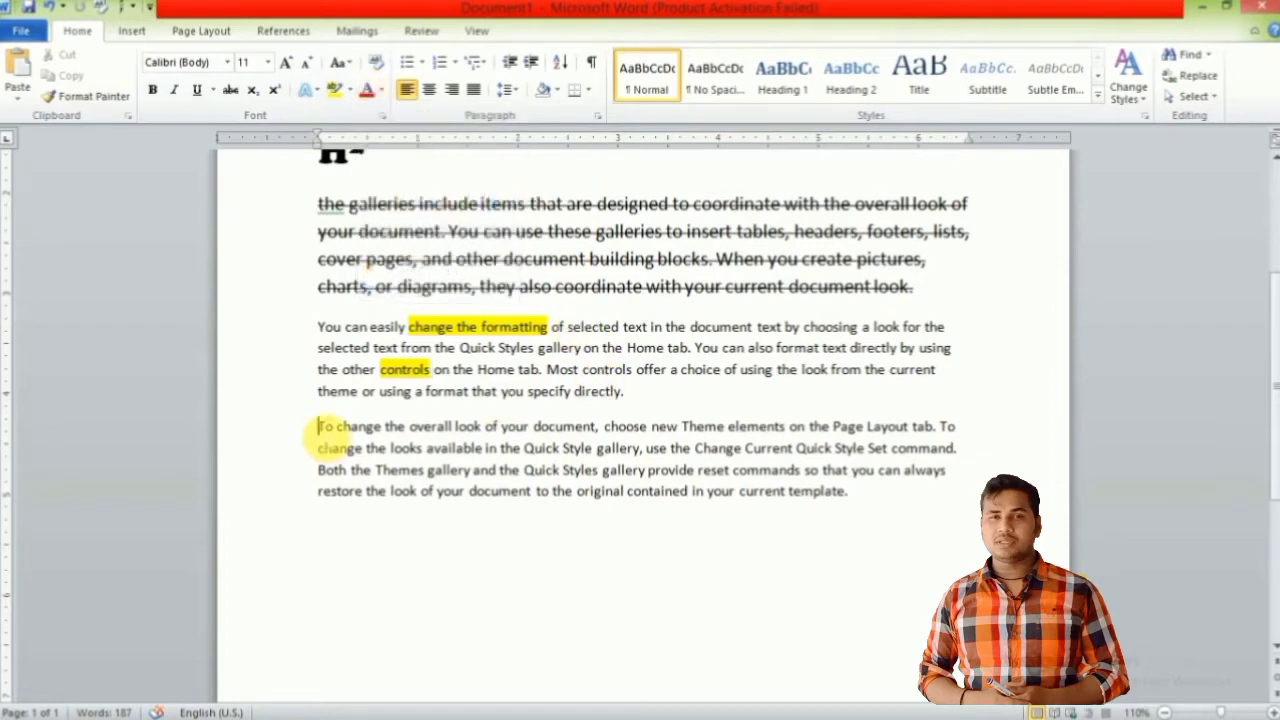
# Colour 'To change the overall look of your document' in the third paragraph green.
pyautogui.moveTo(320, 428)
pyautogui.mouseDown()
pyautogui.moveTo(428, 394)
pyautogui.moveTo(522, 428)
pyautogui.moveTo(590, 427)
pyautogui.mouseUp()
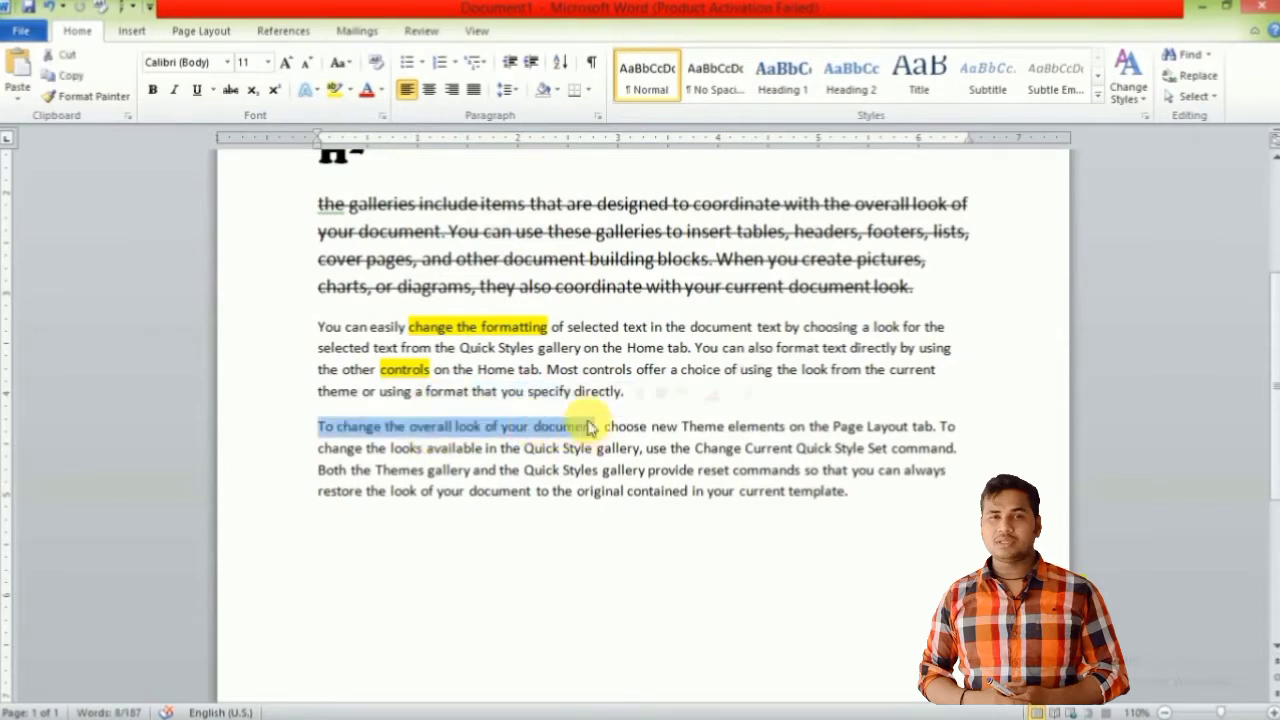
pyautogui.click(381, 92)
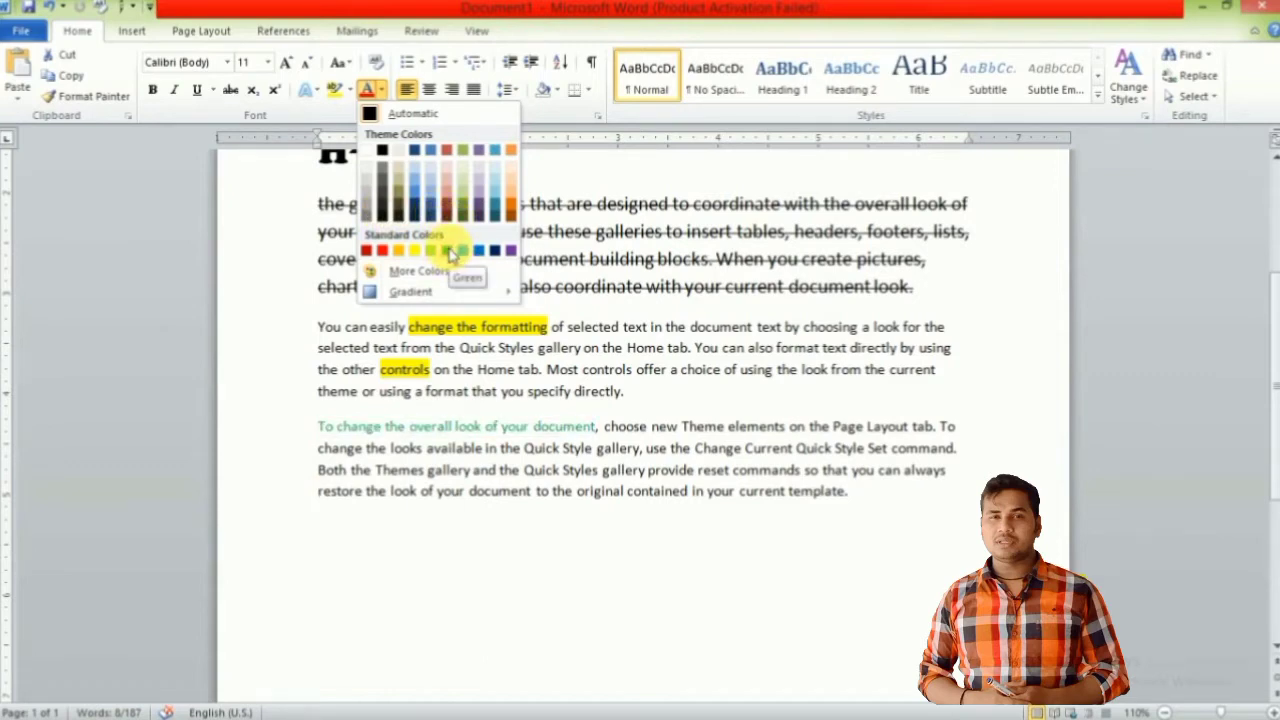
pyautogui.click(450, 252)
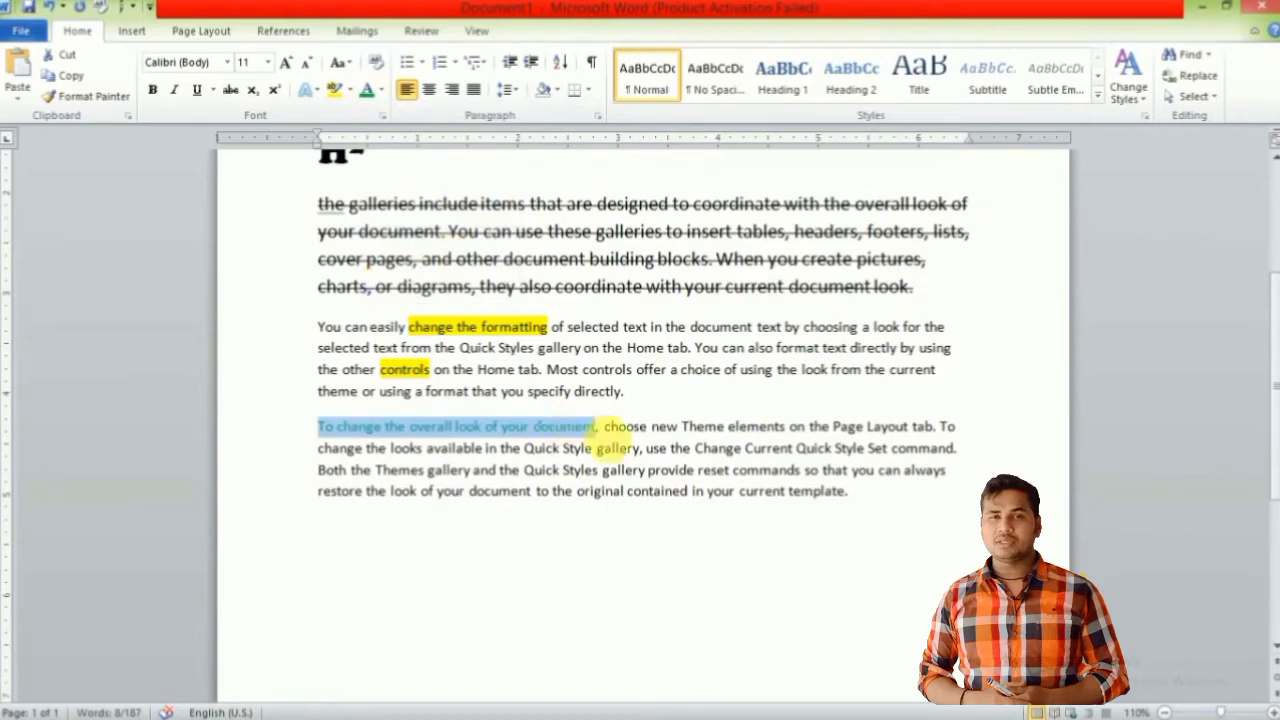
pyautogui.click(603, 427)
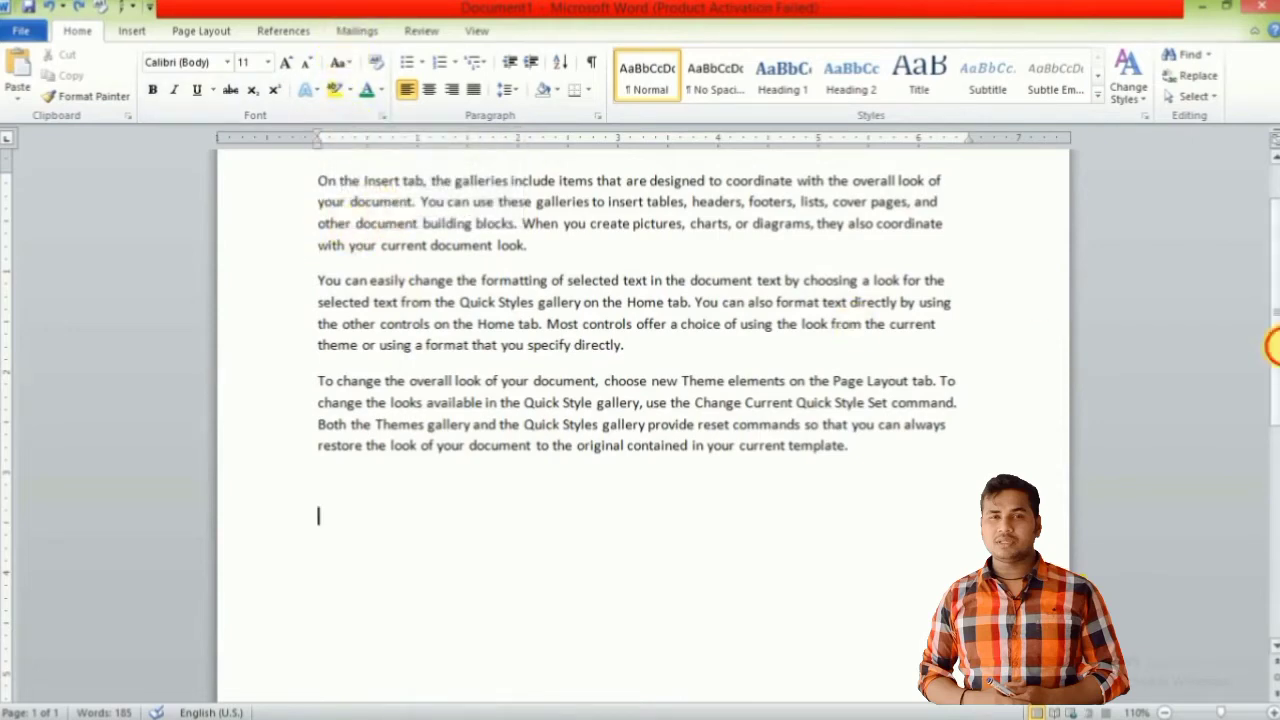
pyautogui.scroll(1, 1272, 345)
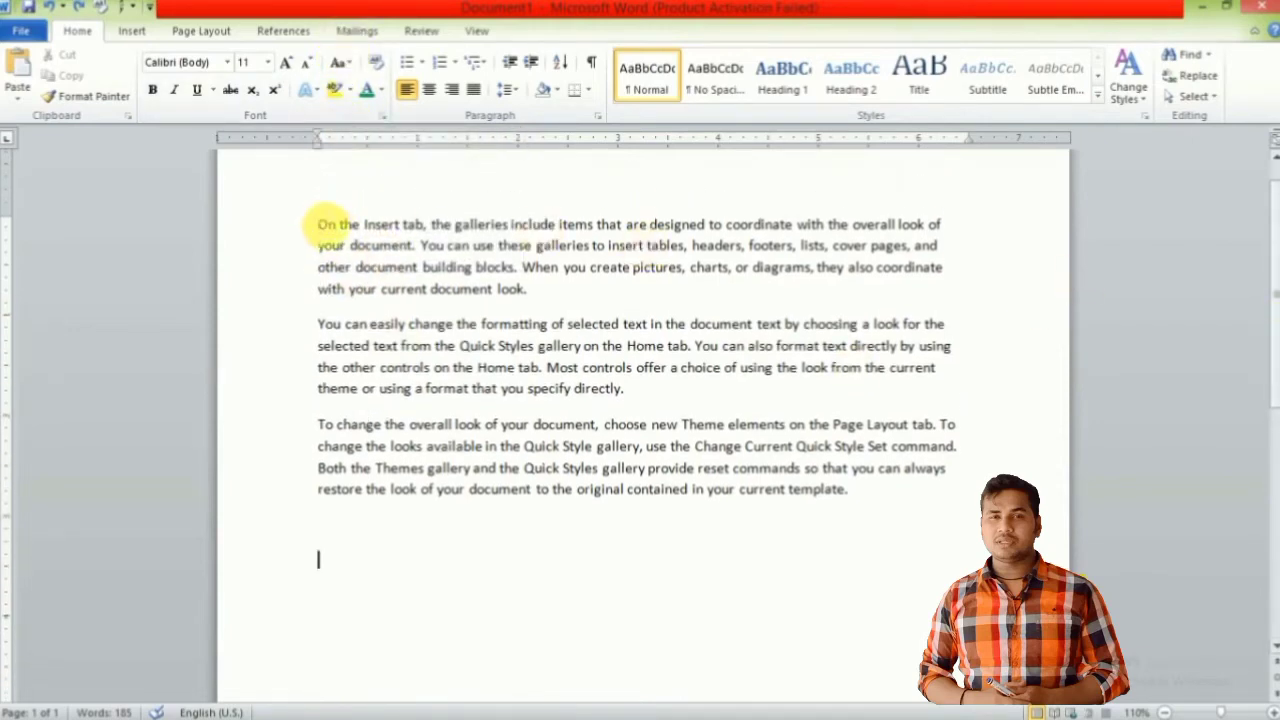
pyautogui.moveTo(318, 224)
pyautogui.mouseDown()
pyautogui.moveTo(514, 263)
pyautogui.moveTo(729, 491)
pyautogui.moveTo(850, 491)
pyautogui.mouseUp()
pyautogui.hotkey('ctrl', 'c')
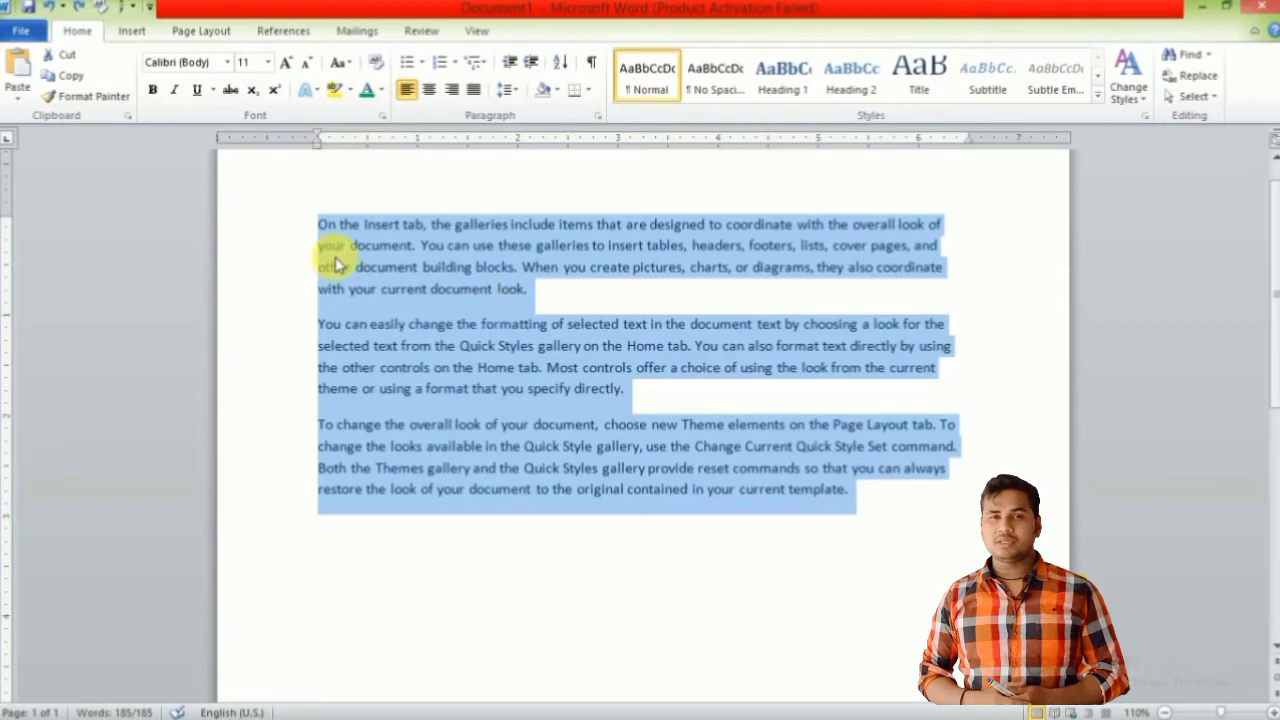
pyautogui.press('Delete')
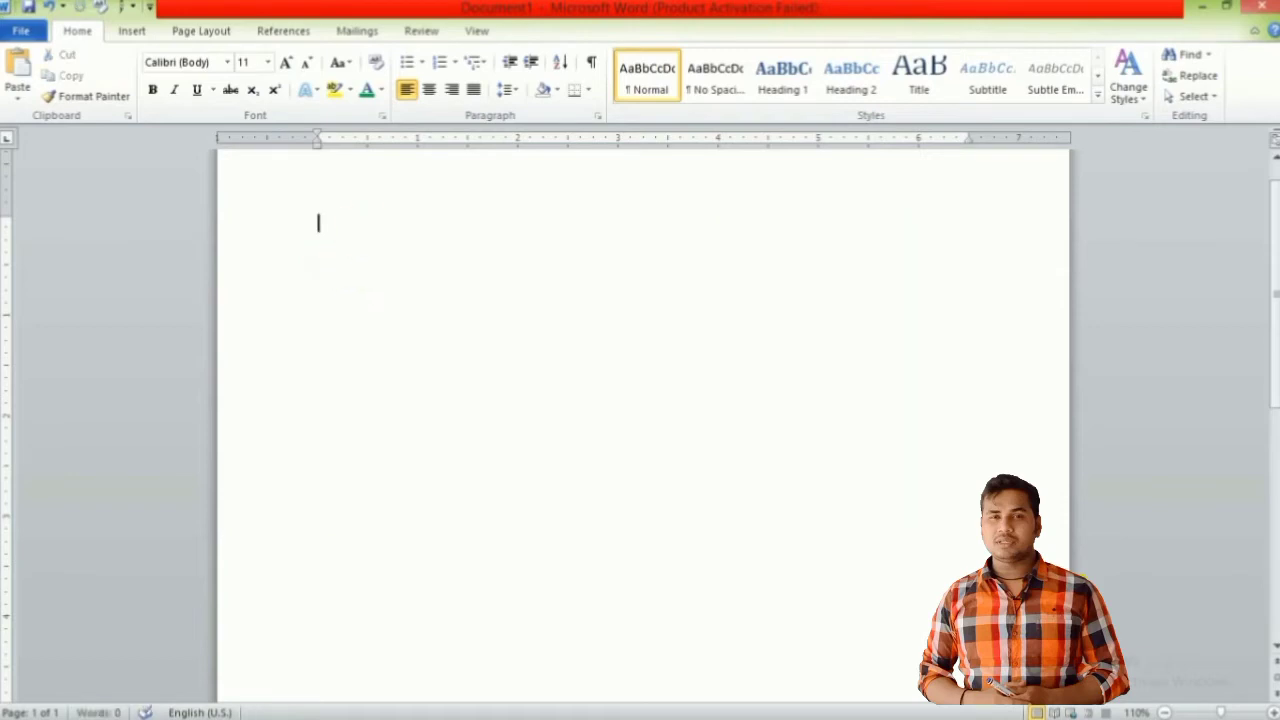
pyautogui.write('KGKHKL')
pyautogui.press('BackSpace')
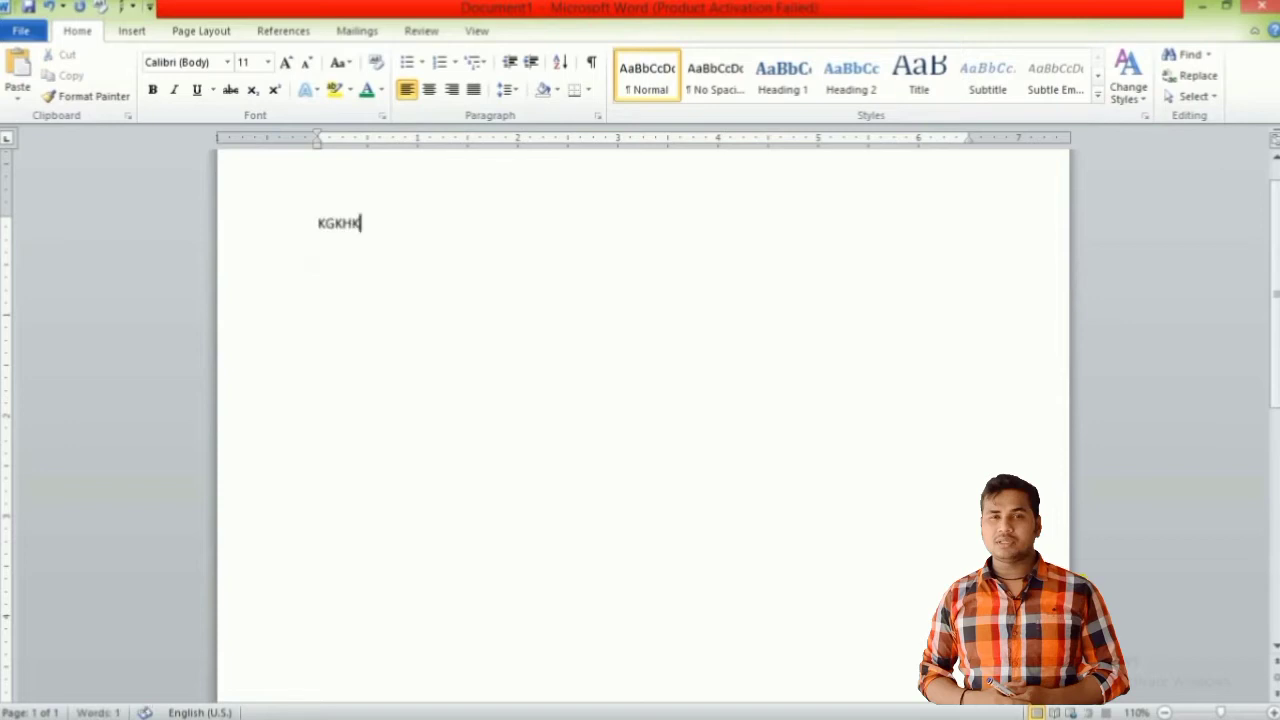
pyautogui.press('BackSpace')
pyautogui.press('BackSpace')
pyautogui.press('BackSpace')
pyautogui.hotkey('ctrl', 'v')
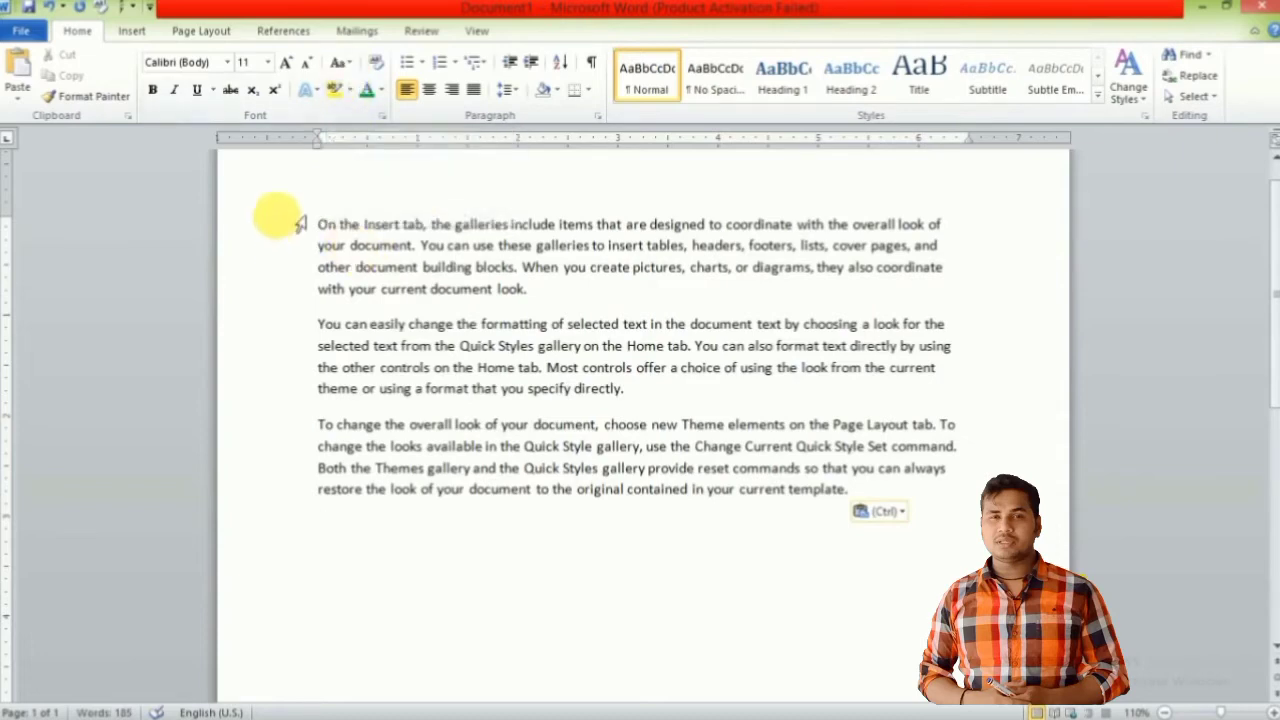
pyautogui.moveTo(318, 224)
pyautogui.mouseDown()
pyautogui.moveTo(612, 382)
pyautogui.moveTo(666, 380)
pyautogui.moveTo(890, 470)
pyautogui.mouseUp()
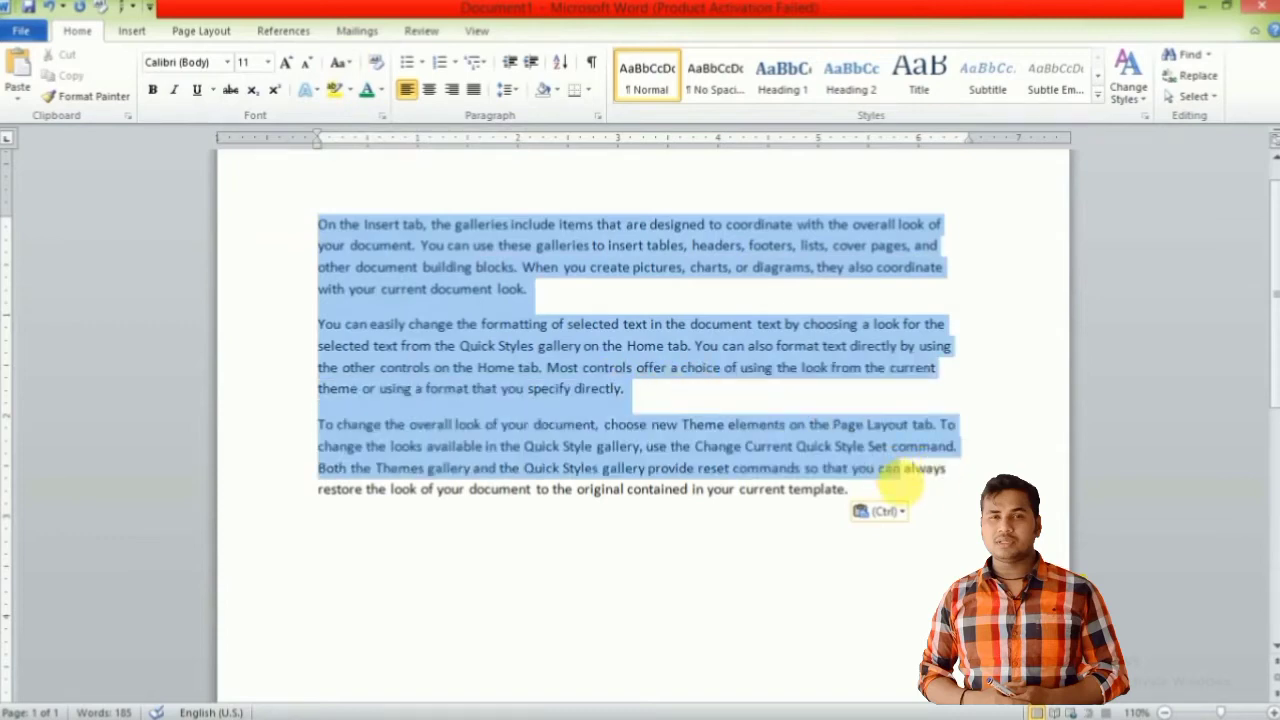
pyautogui.moveTo(902, 485); pyautogui.dragTo(920, 490)
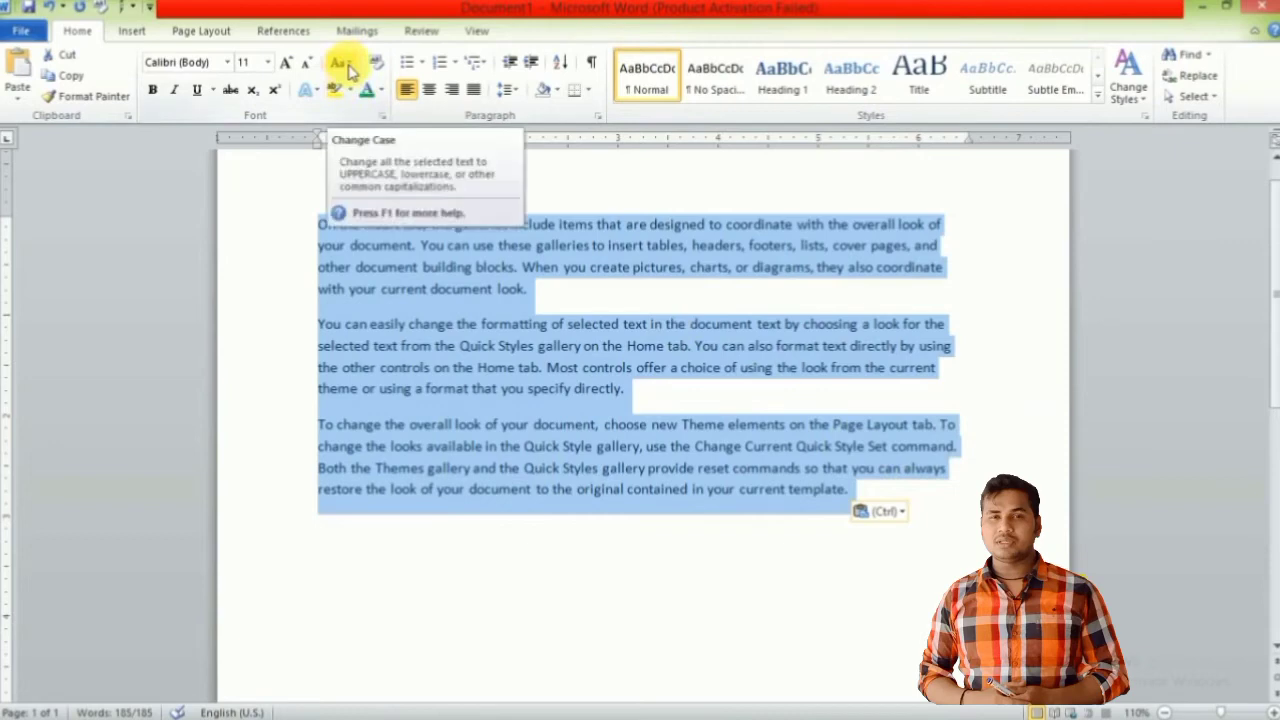
pyautogui.click(350, 70)
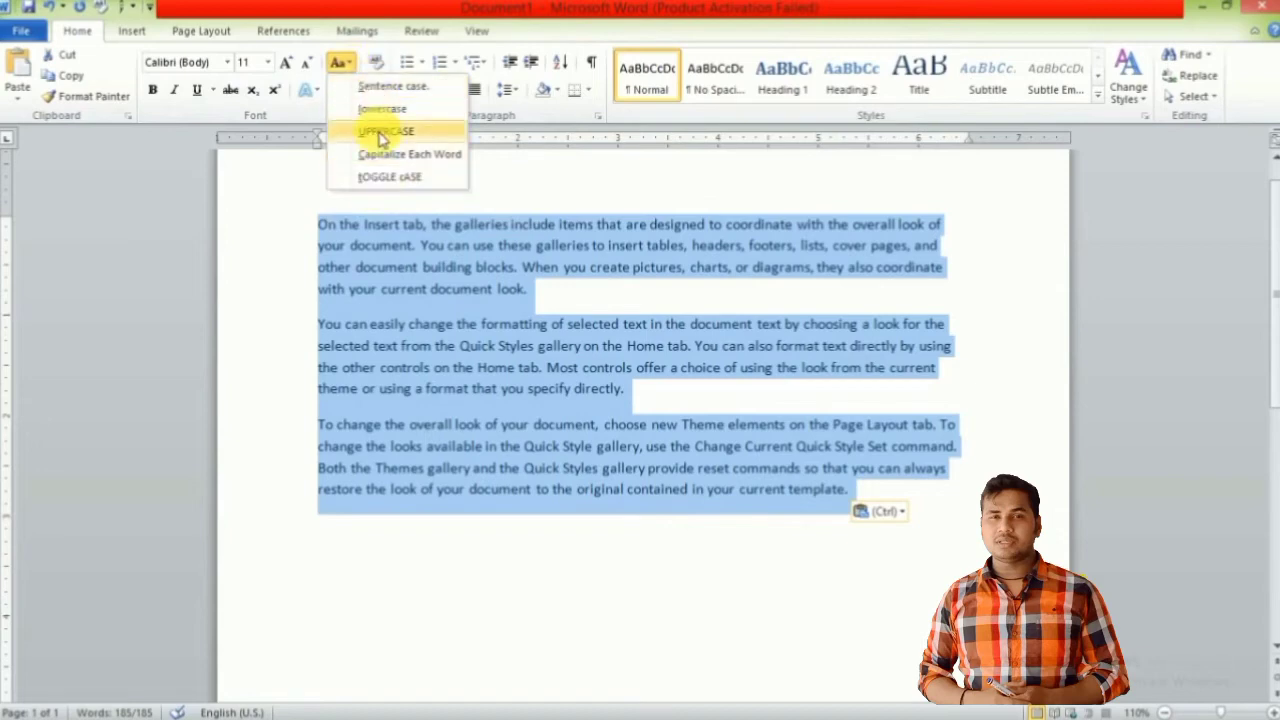
pyautogui.click(385, 132)
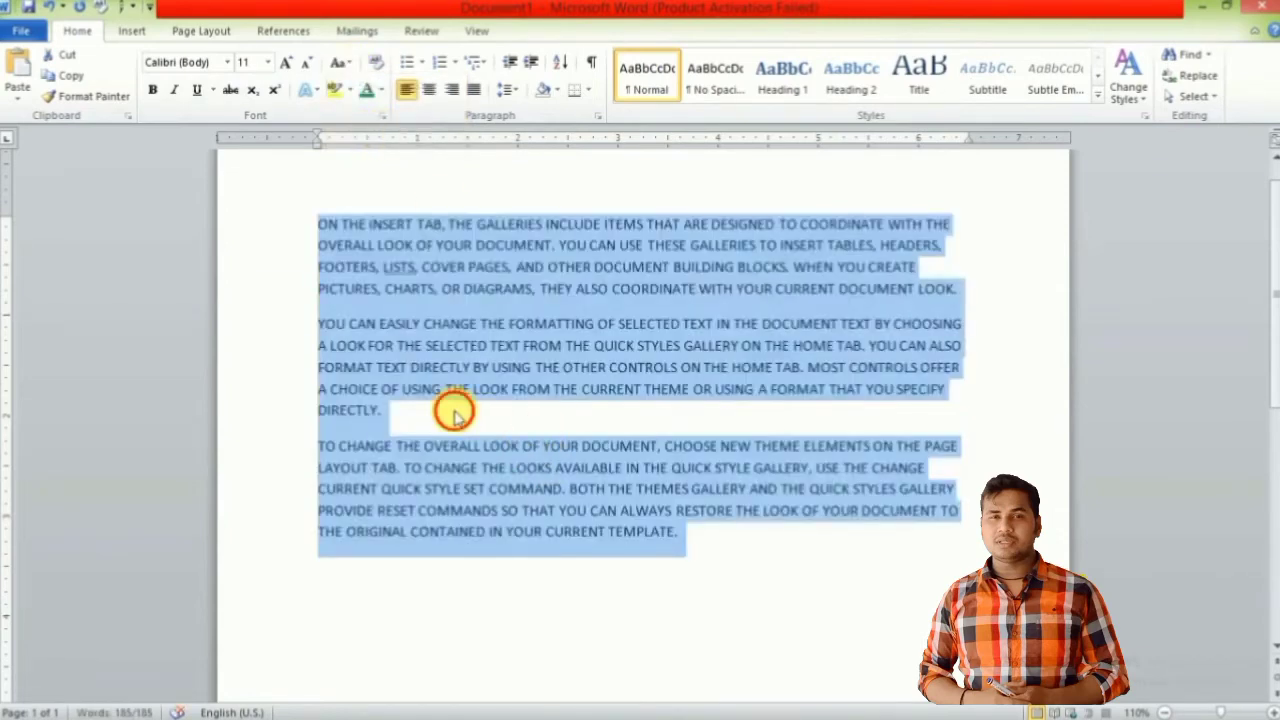
pyautogui.click(453, 412)
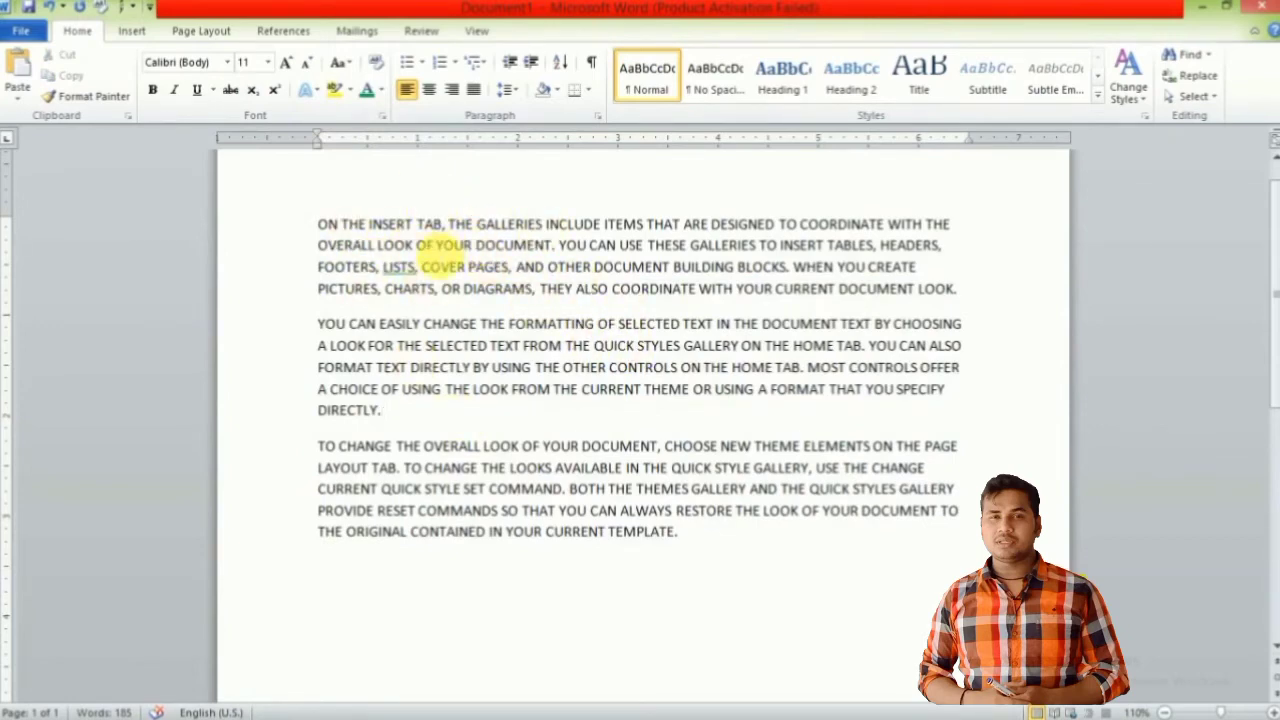
pyautogui.hotkey('ctrl', 'z')
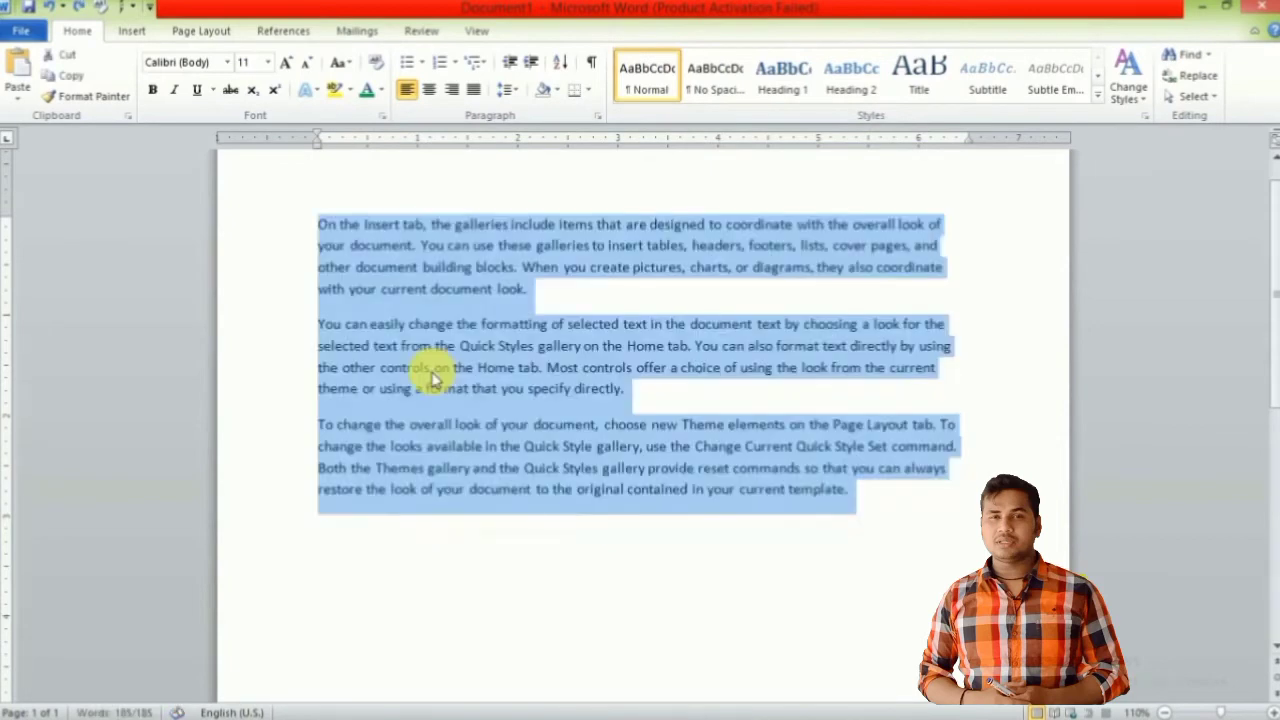
# Apply Sentence case, then lowercase, to the selected three body paragraphs.
pyautogui.click(349, 64)
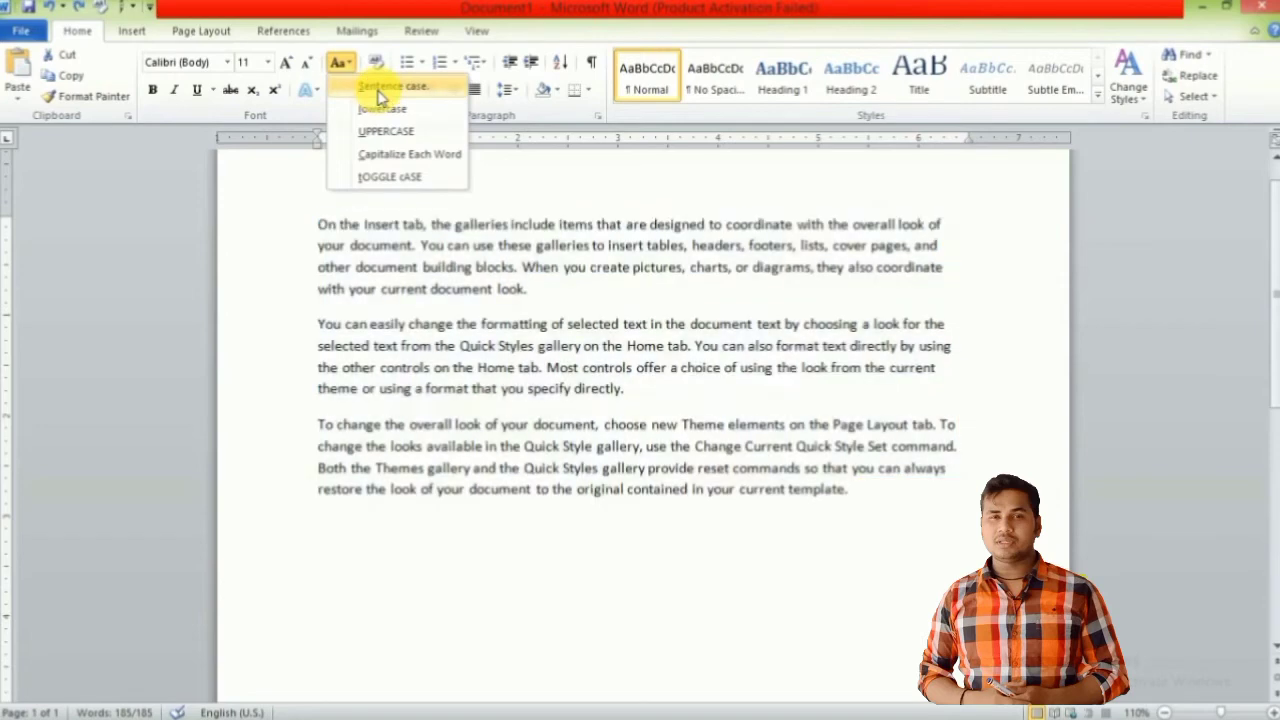
pyautogui.click(380, 88)
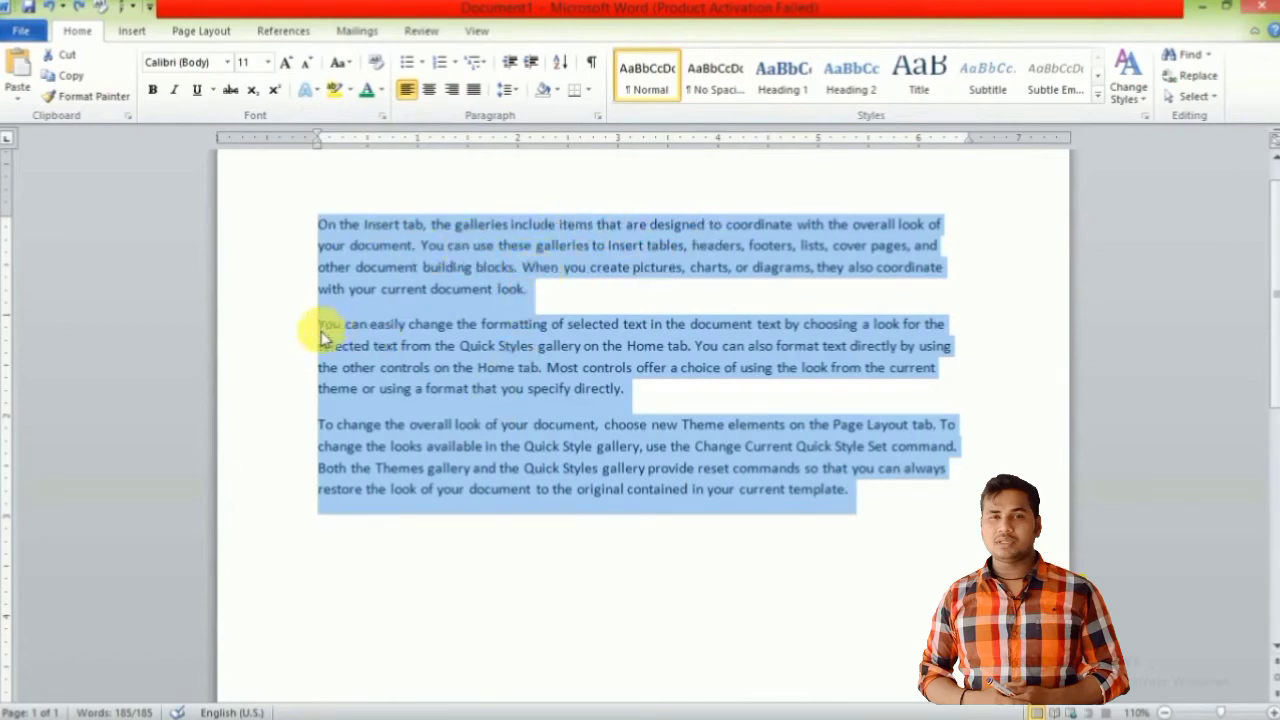
pyautogui.click(345, 64)
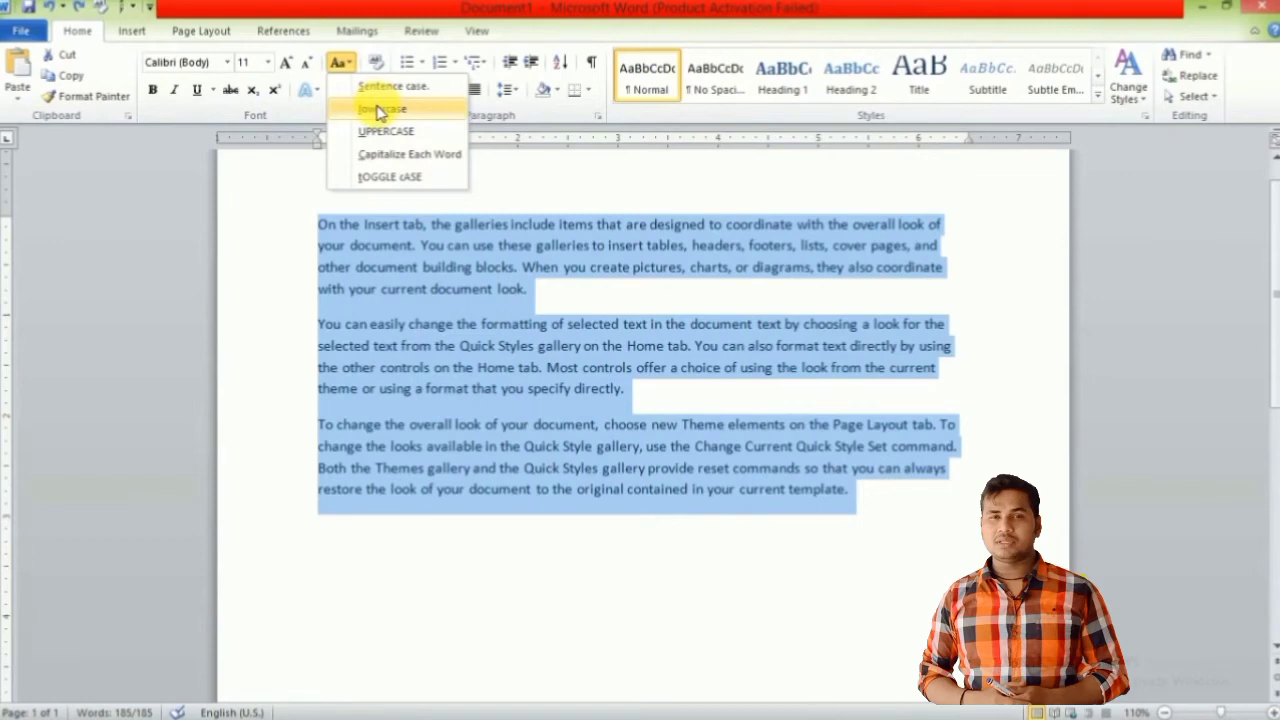
pyautogui.click(381, 109)
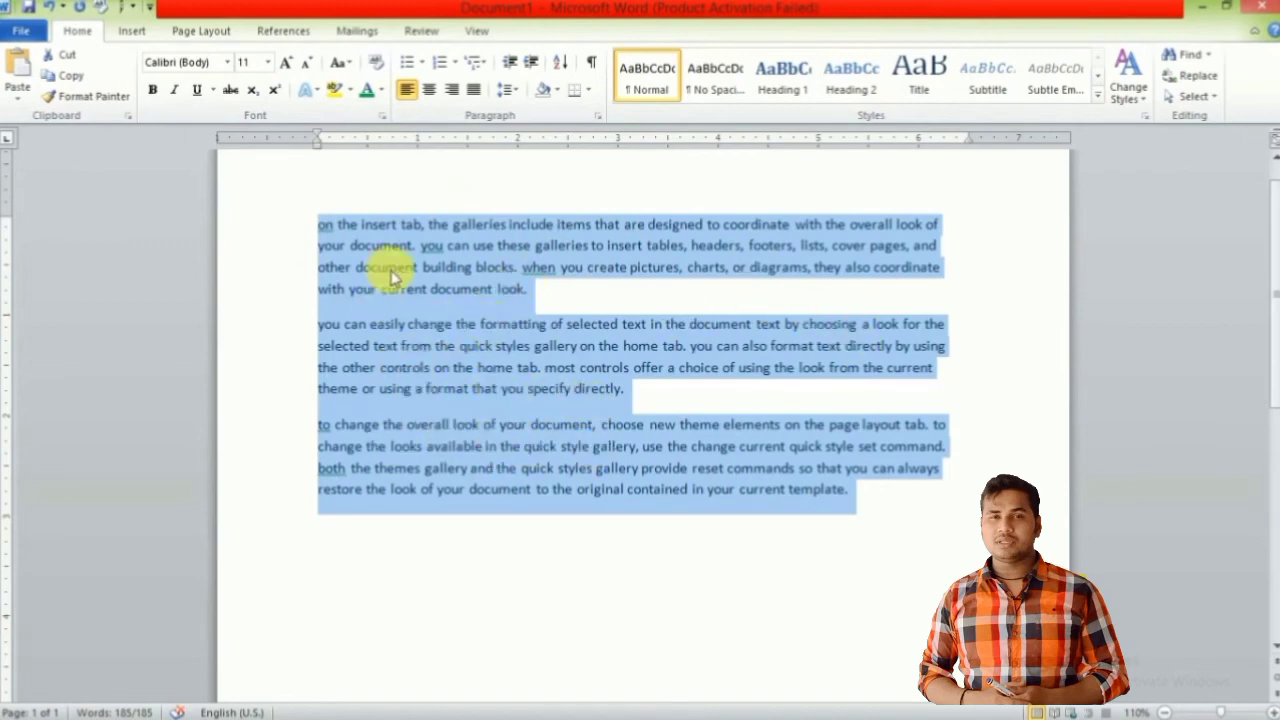
pyautogui.click(340, 63)
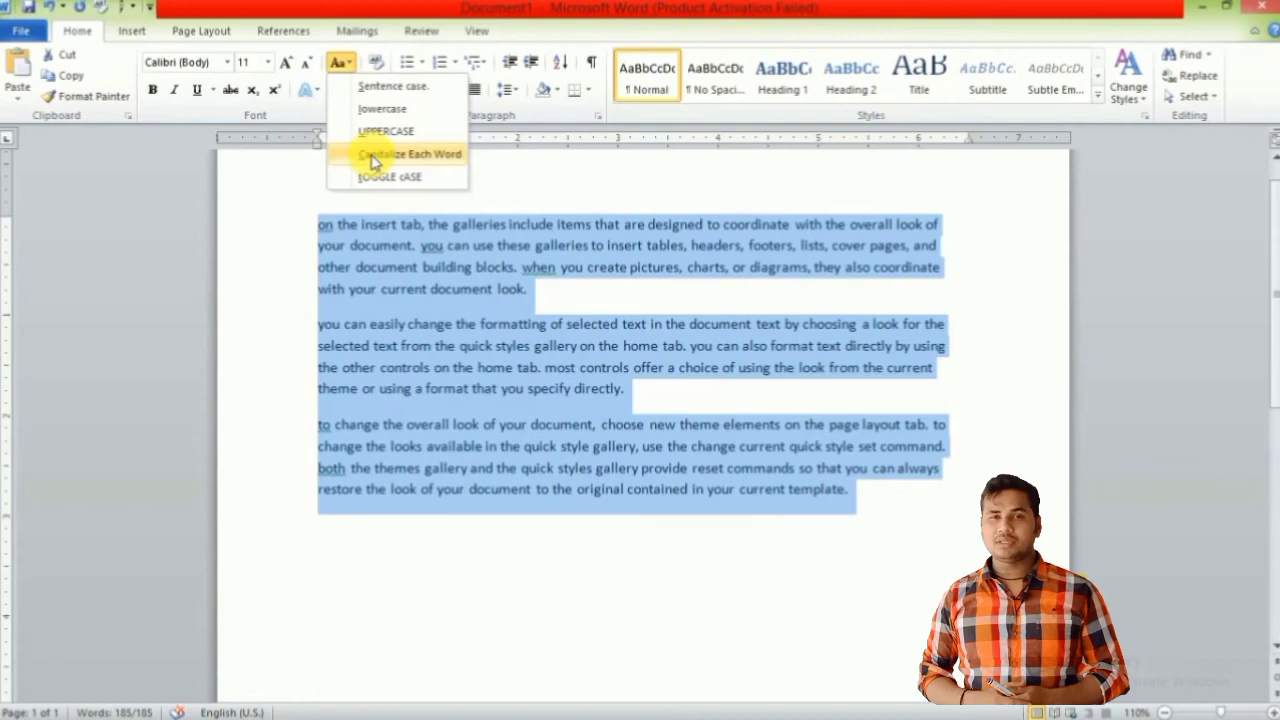
# Apply Capitalize Each Word to the paragraphs, then reselect all the text.
pyautogui.click(374, 158)
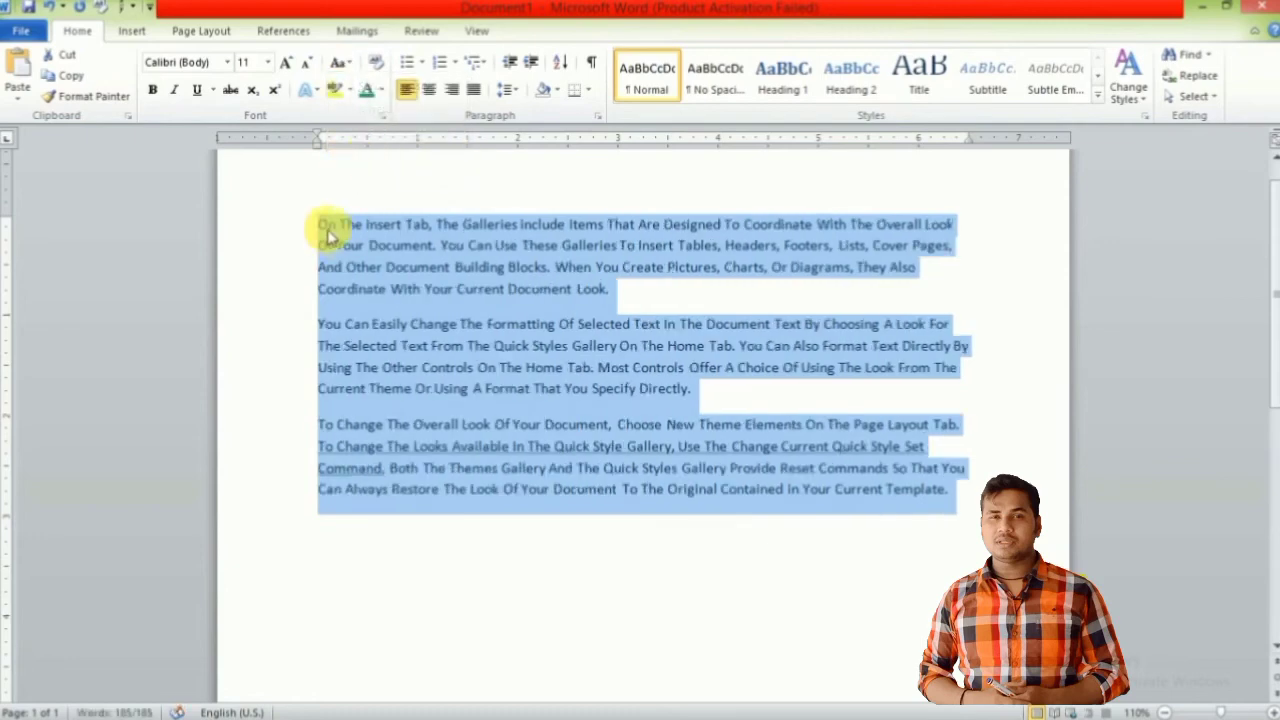
pyautogui.click(290, 228)
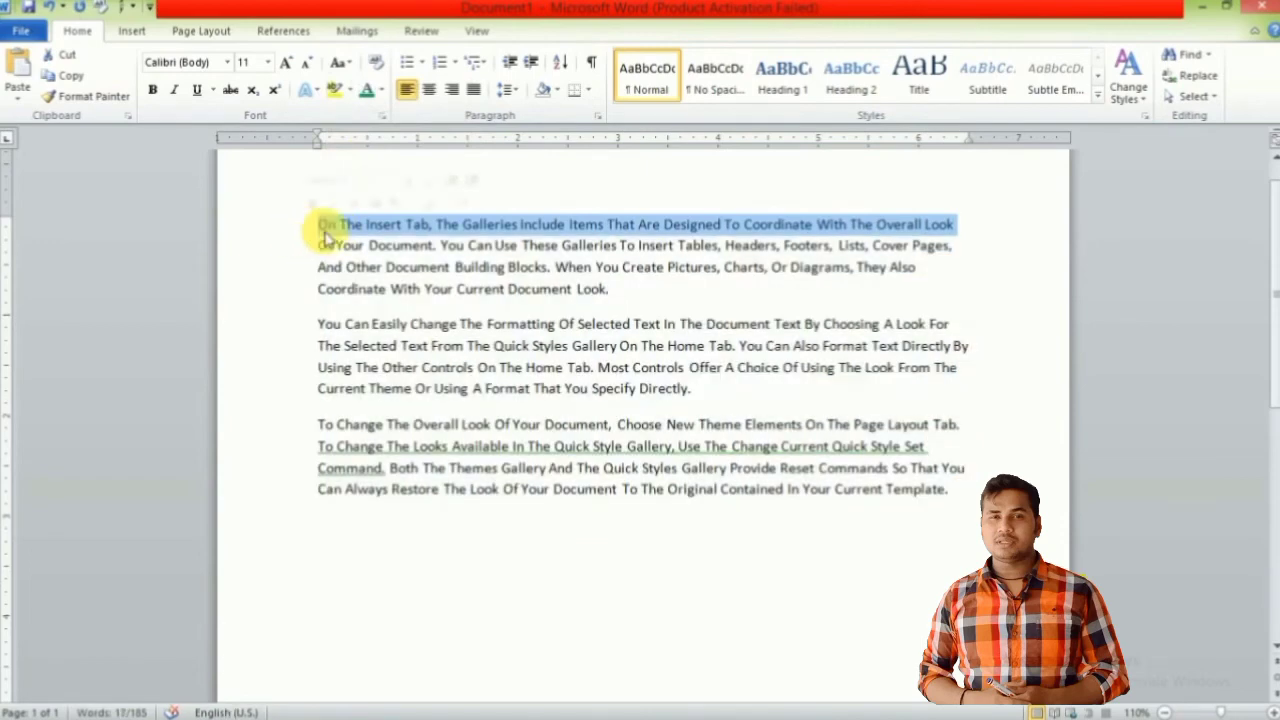
pyautogui.click(330, 228)
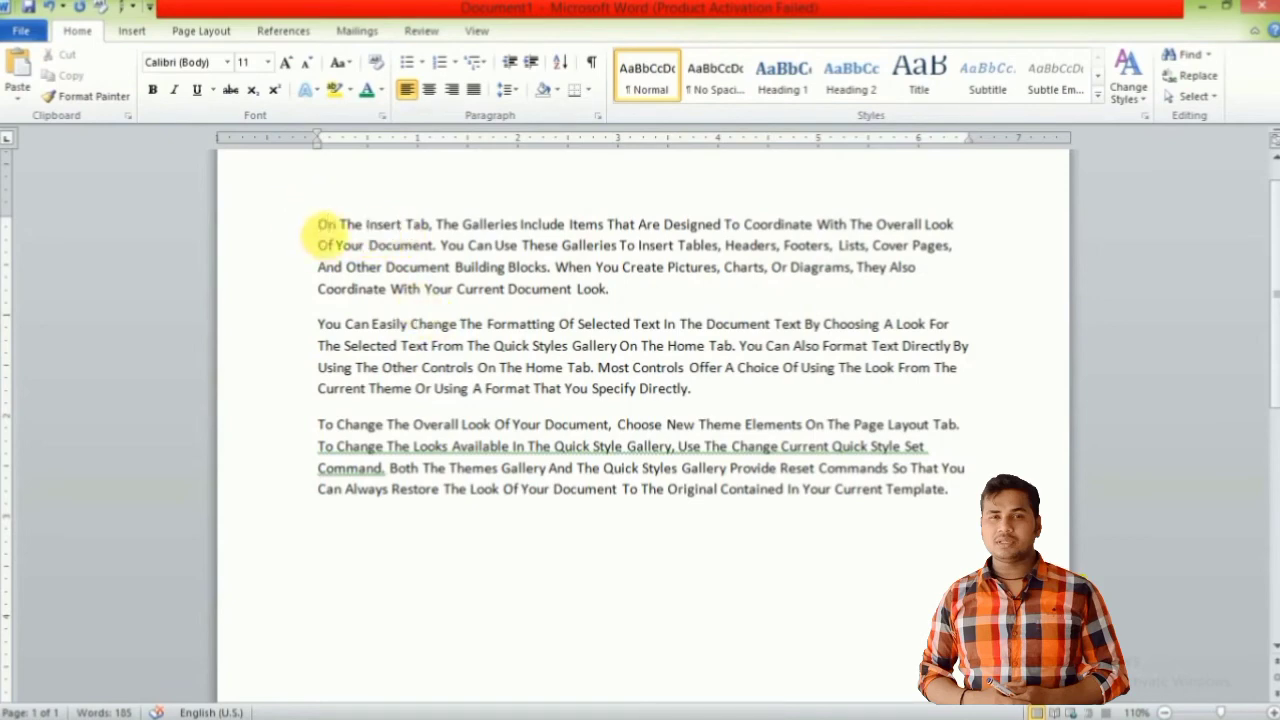
pyautogui.moveTo(320, 228); pyautogui.dragTo(886, 571)
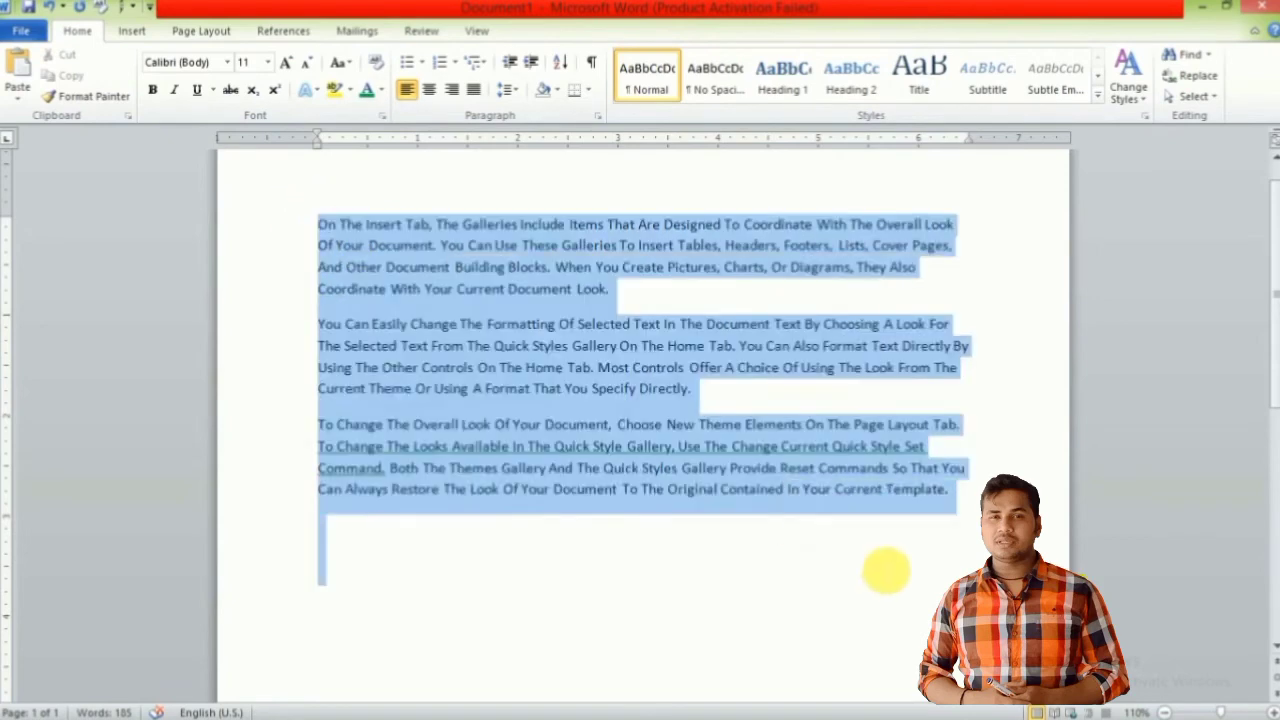
# Switch the selected text to tOGGLE cASE, then select the whole document.
pyautogui.click(350, 66)
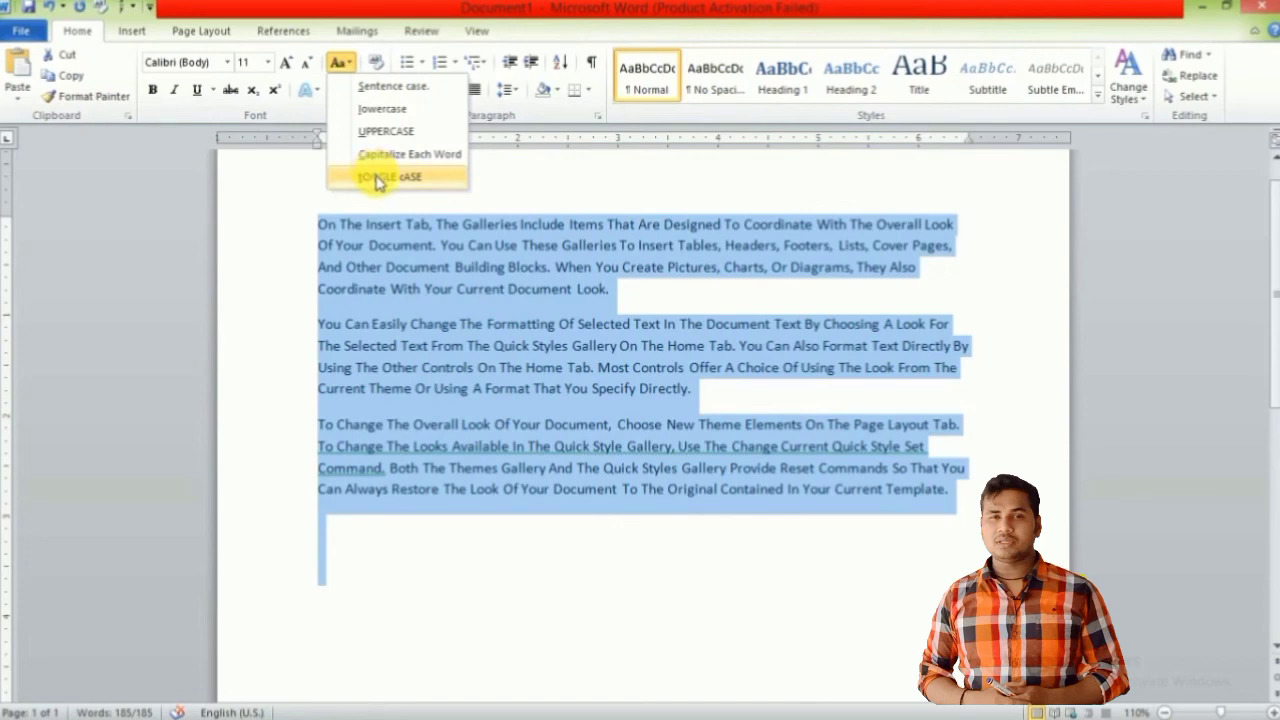
pyautogui.click(378, 179)
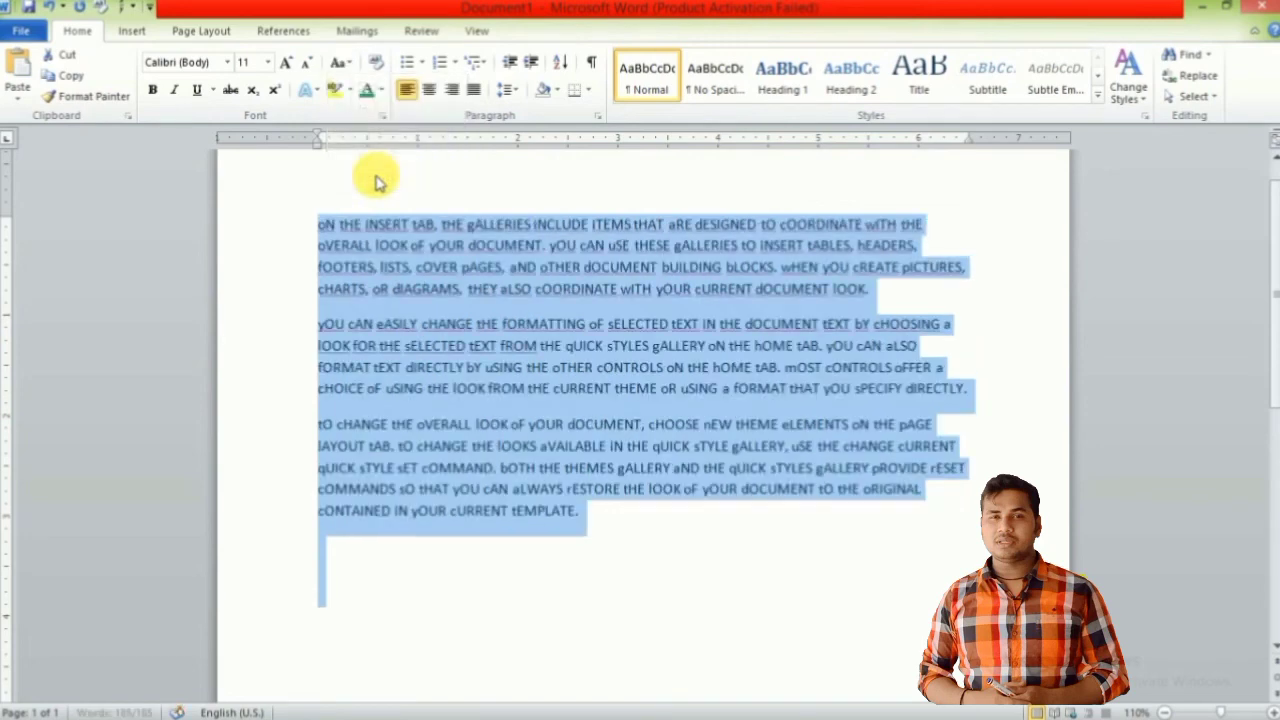
pyautogui.click(327, 235)
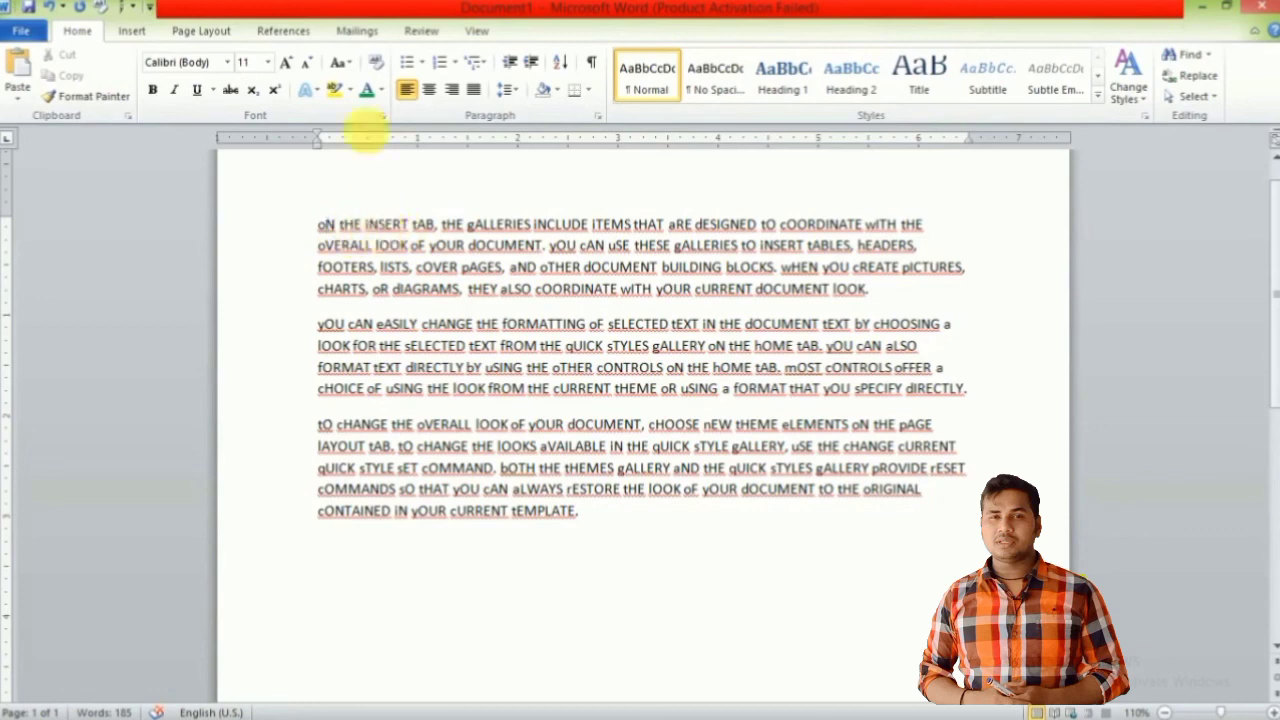
pyautogui.hotkey('ctrl', 'a')
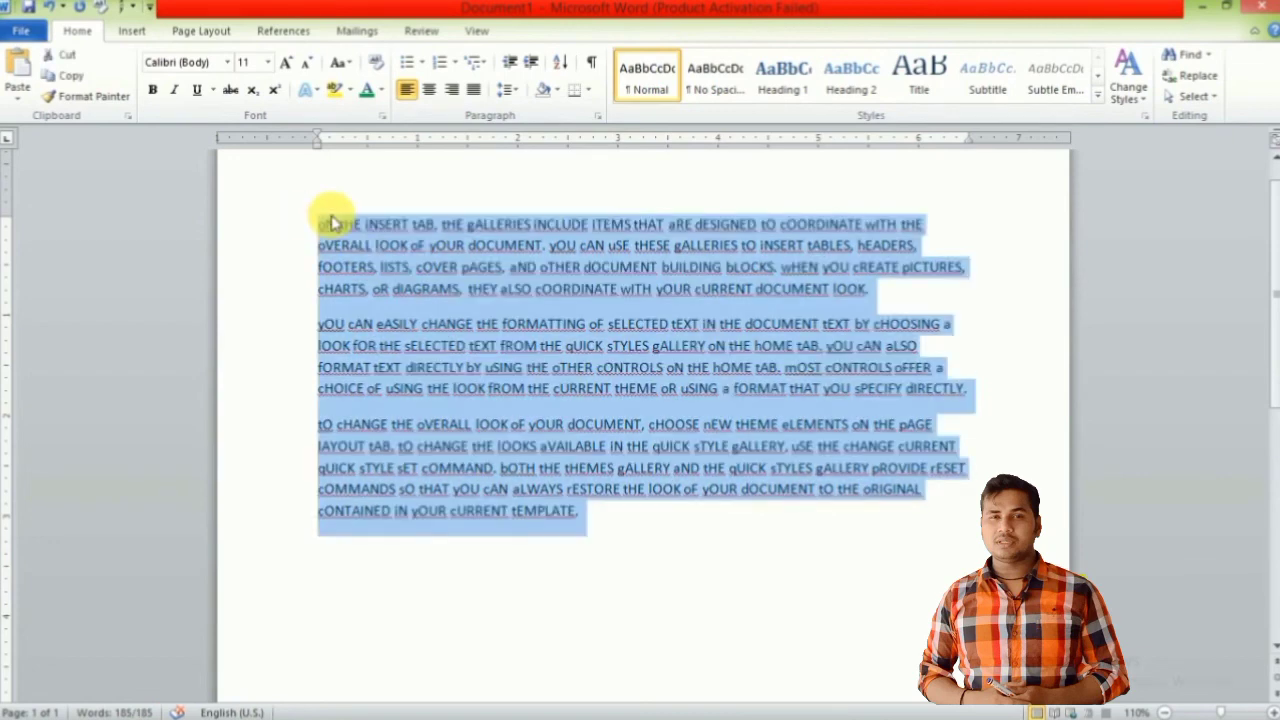